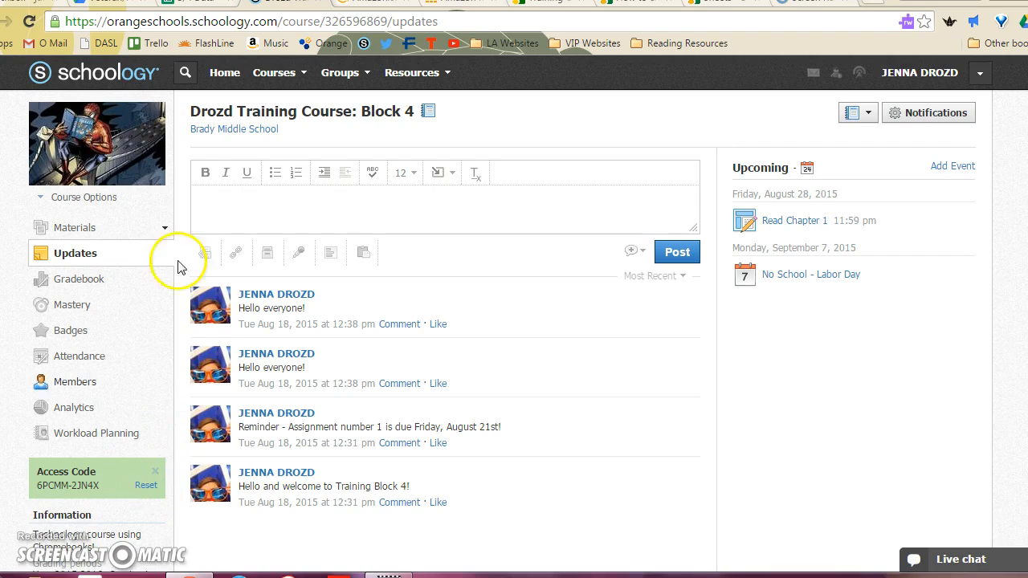
- Copy the Block 4 course's grade setup categories, grading scales and rubrics to Training Course: Block 3
{"action": "left_click", "coordinate": [291, 74]}
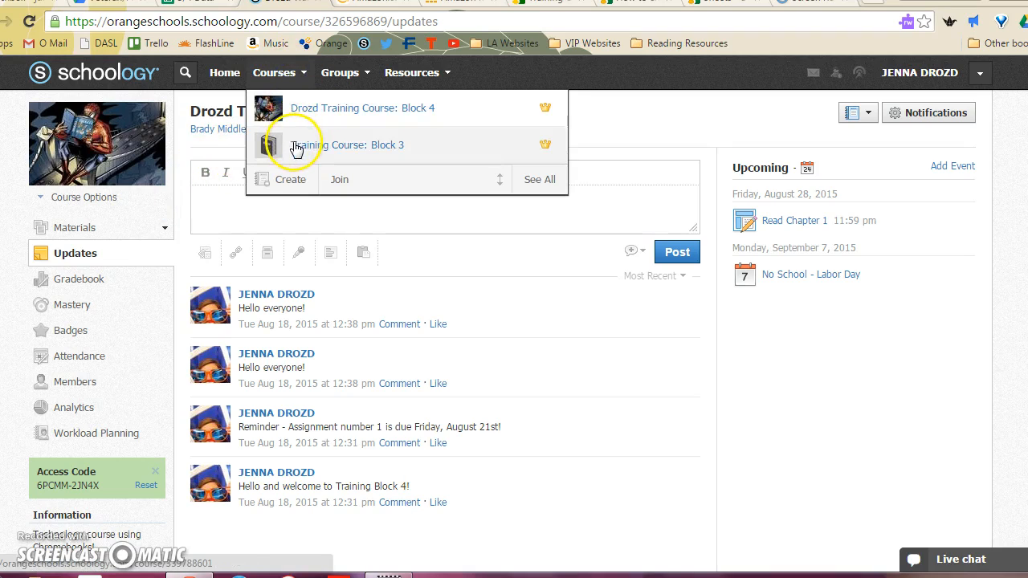
{"action": "left_click", "coordinate": [286, 74]}
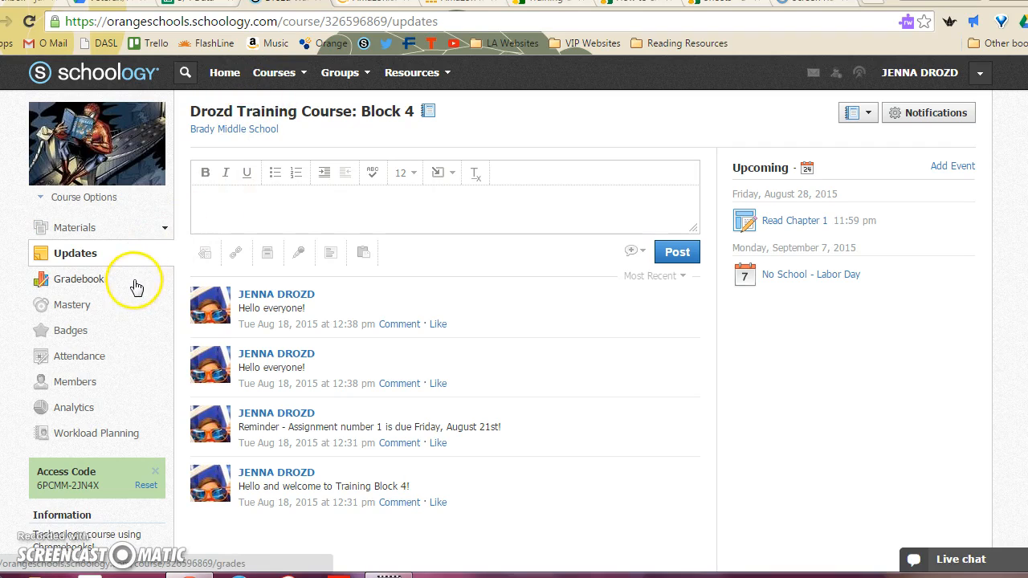
{"action": "left_click", "coordinate": [106, 281]}
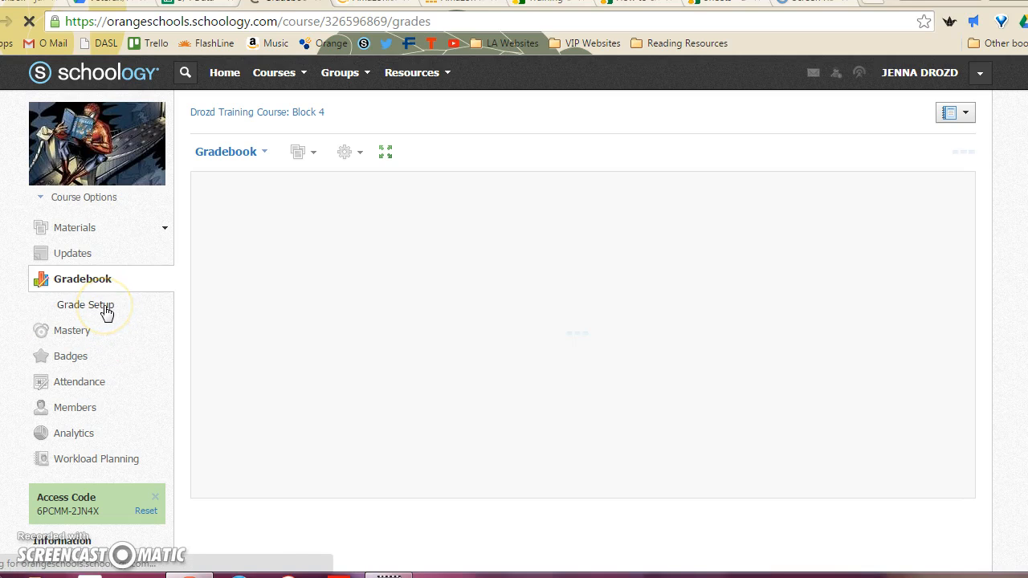
{"action": "left_click", "coordinate": [107, 309]}
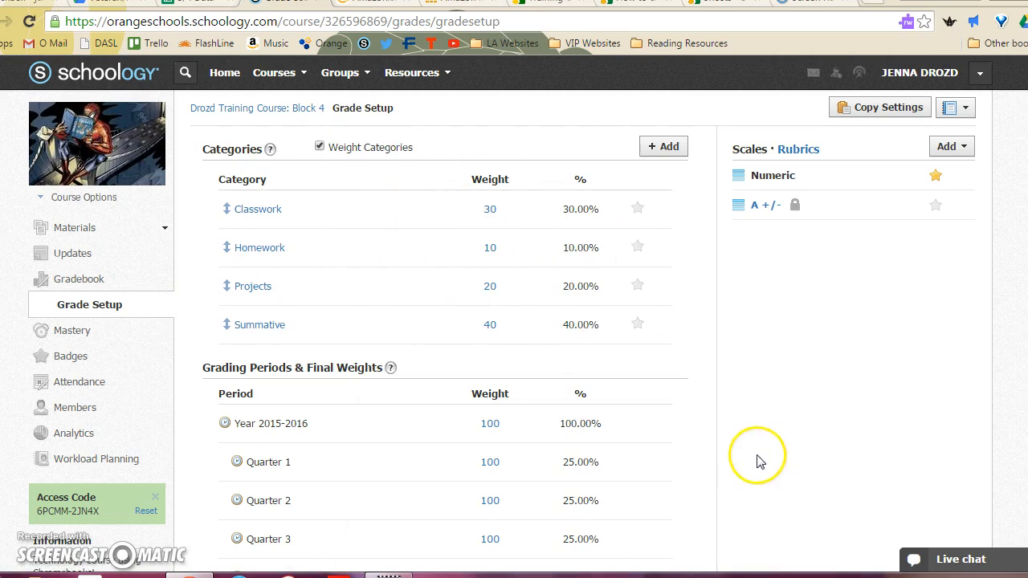
{"action": "left_click", "coordinate": [884, 106]}
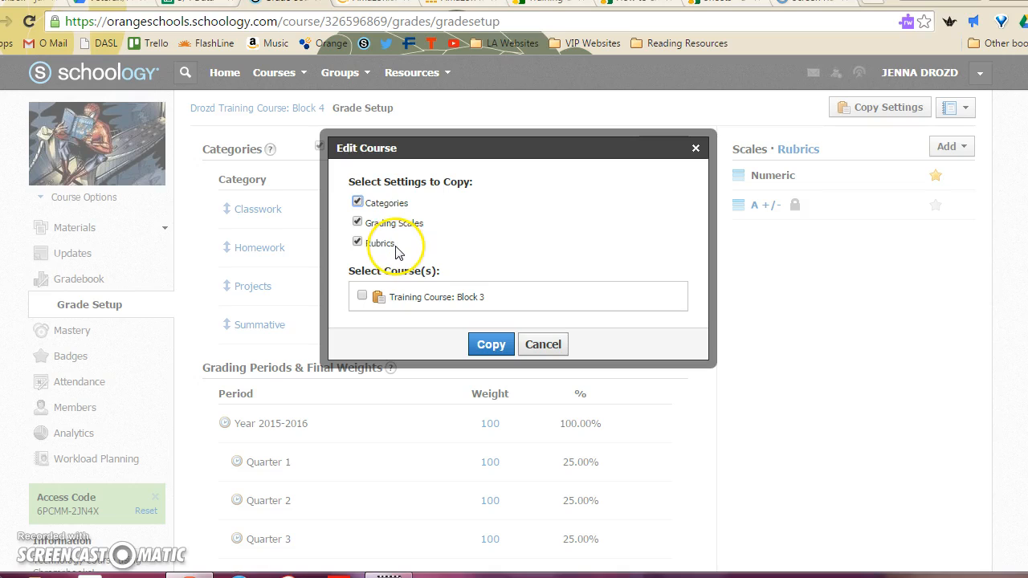
{"action": "left_click", "coordinate": [361, 296]}
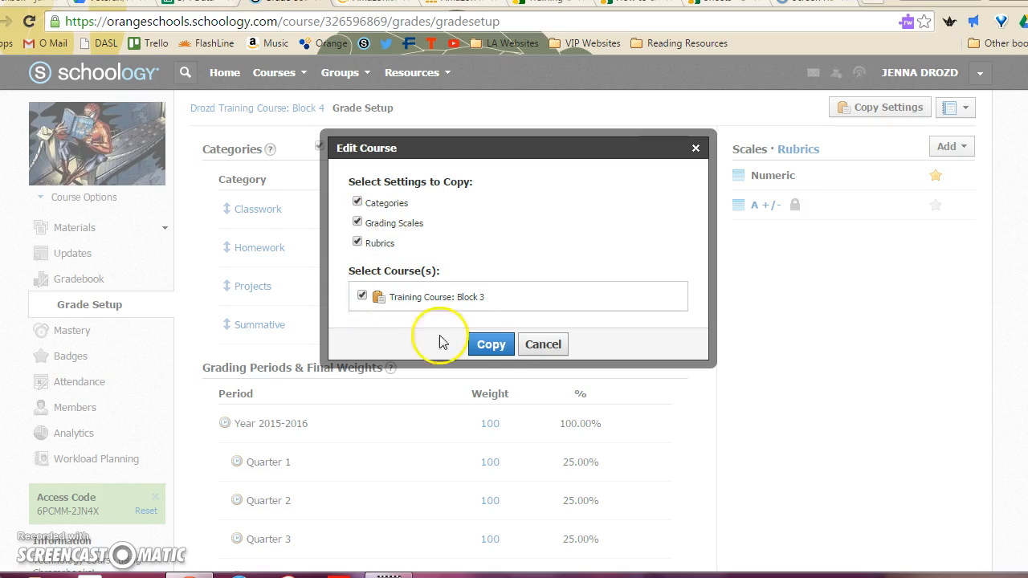
{"action": "left_click", "coordinate": [489, 345]}
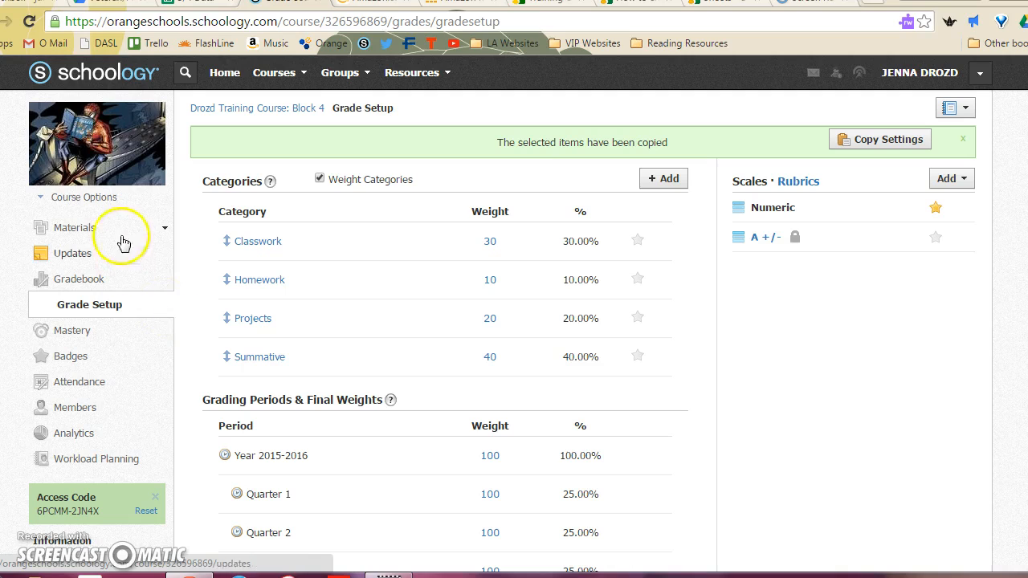
- Create a folder titled Reading Responses in the Block 4 course materials
{"action": "left_click", "coordinate": [87, 230]}
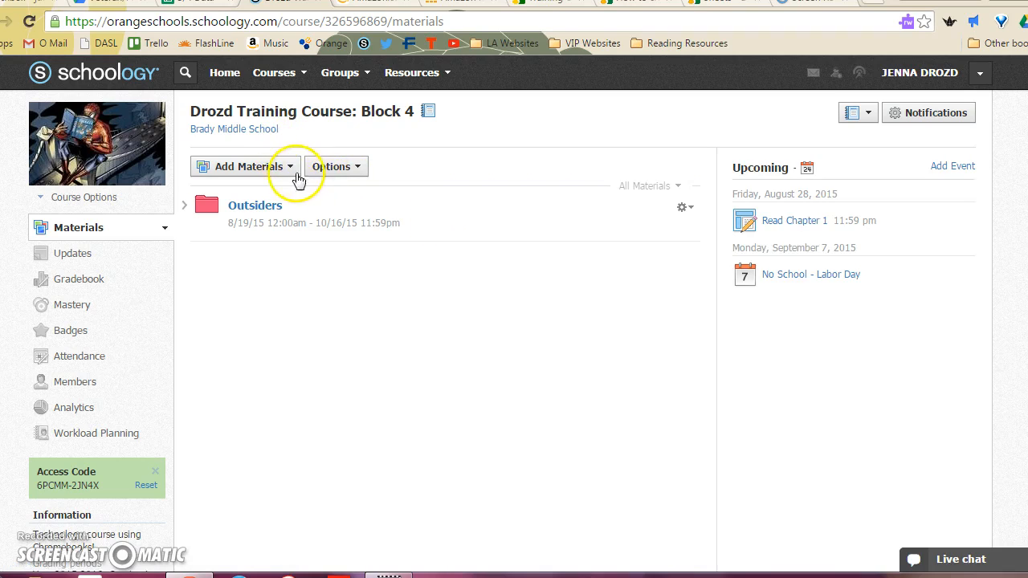
{"action": "left_click", "coordinate": [287, 170]}
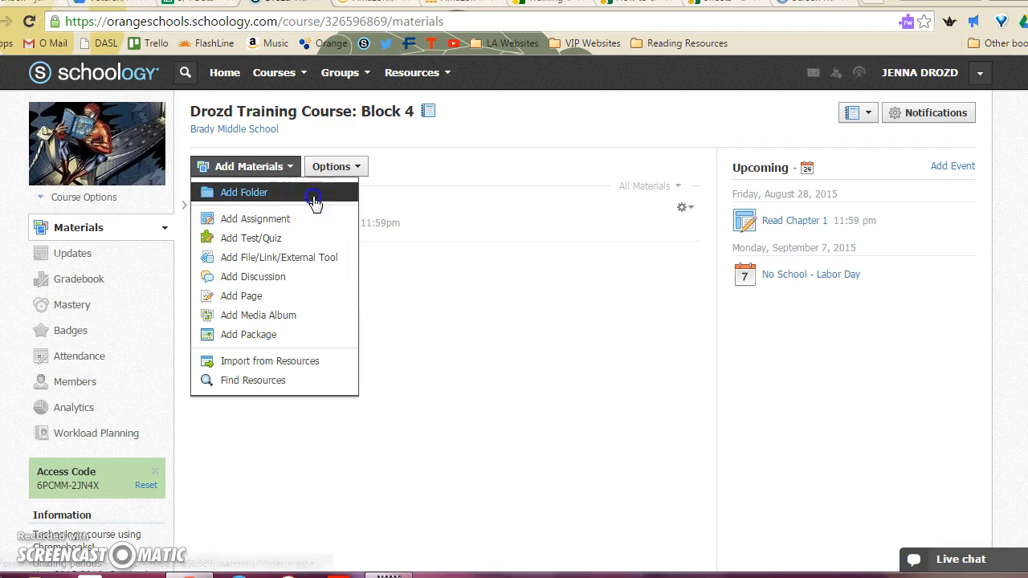
{"action": "left_click", "coordinate": [313, 196]}
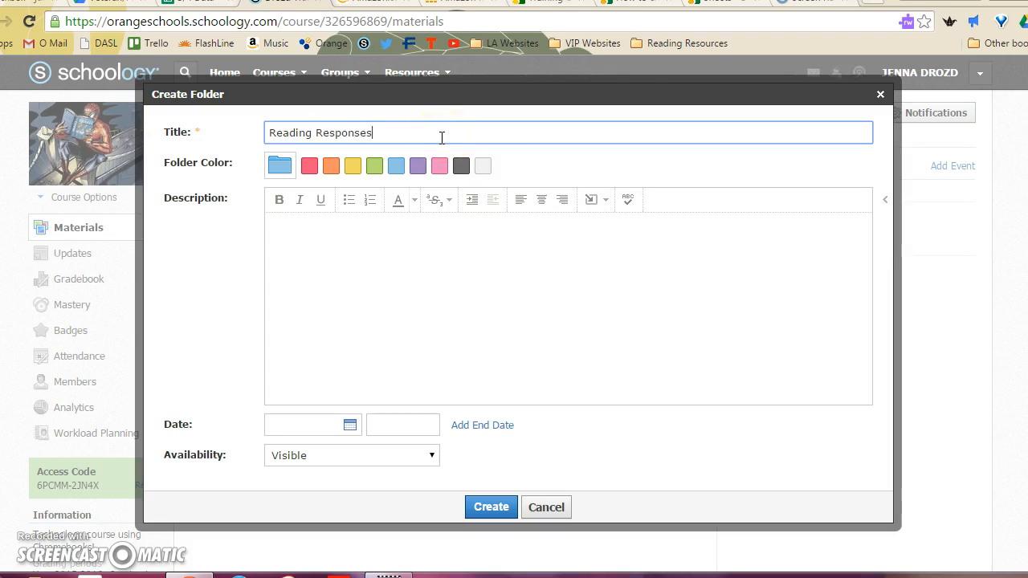
{"action": "left_click", "coordinate": [415, 168]}
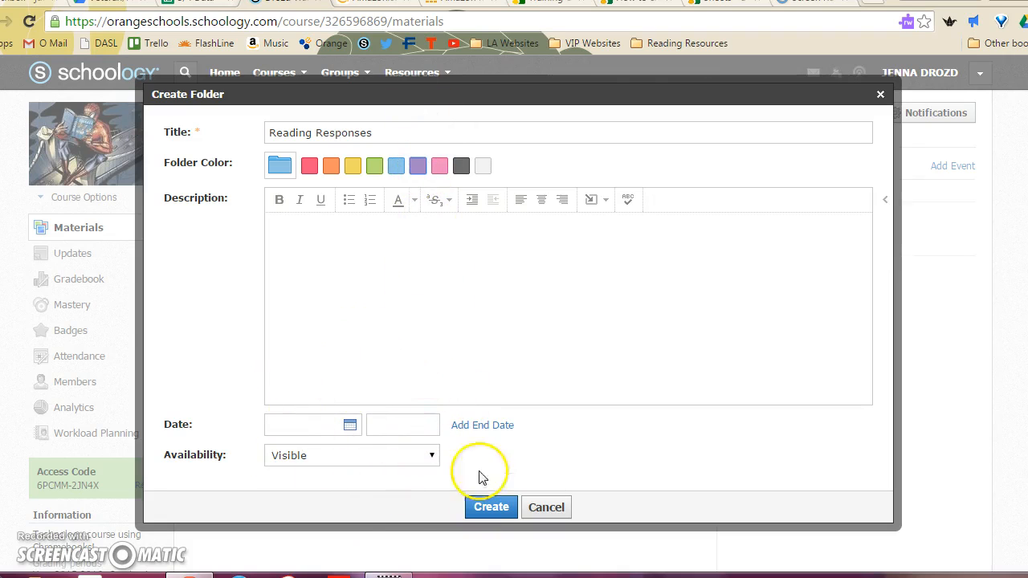
{"action": "left_click", "coordinate": [493, 508]}
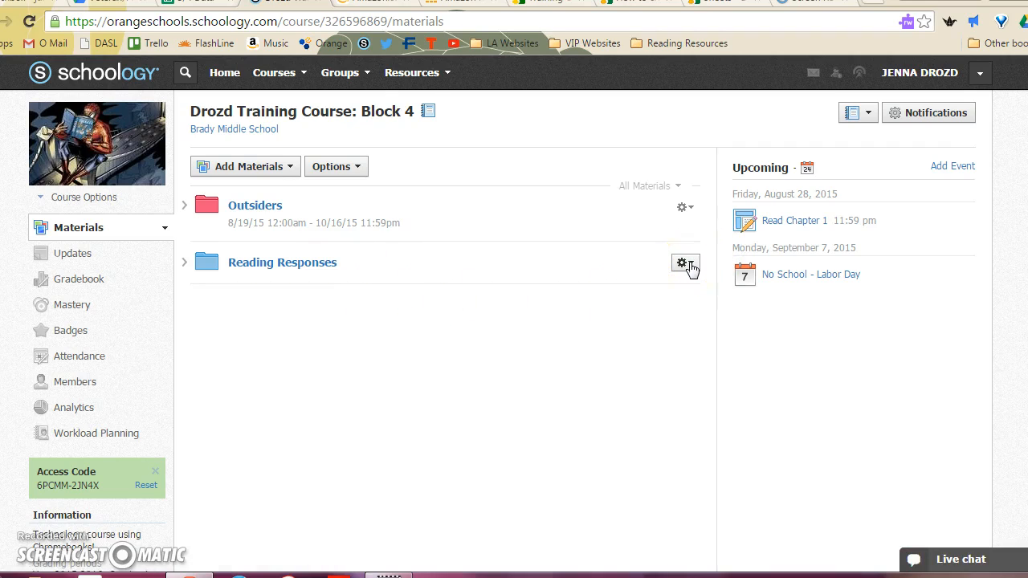
{"action": "left_click", "coordinate": [688, 265]}
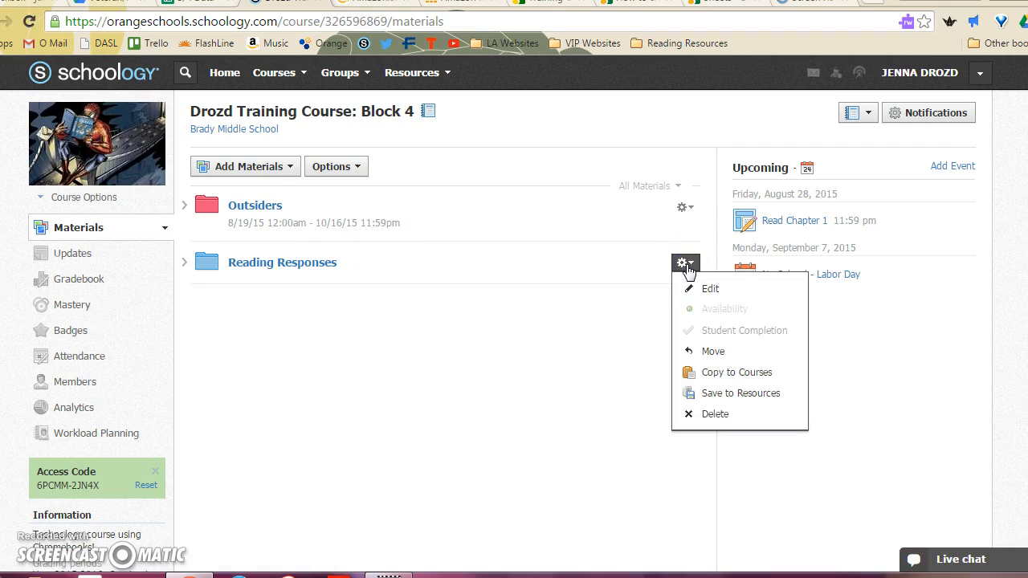
{"action": "left_click", "coordinate": [720, 371]}
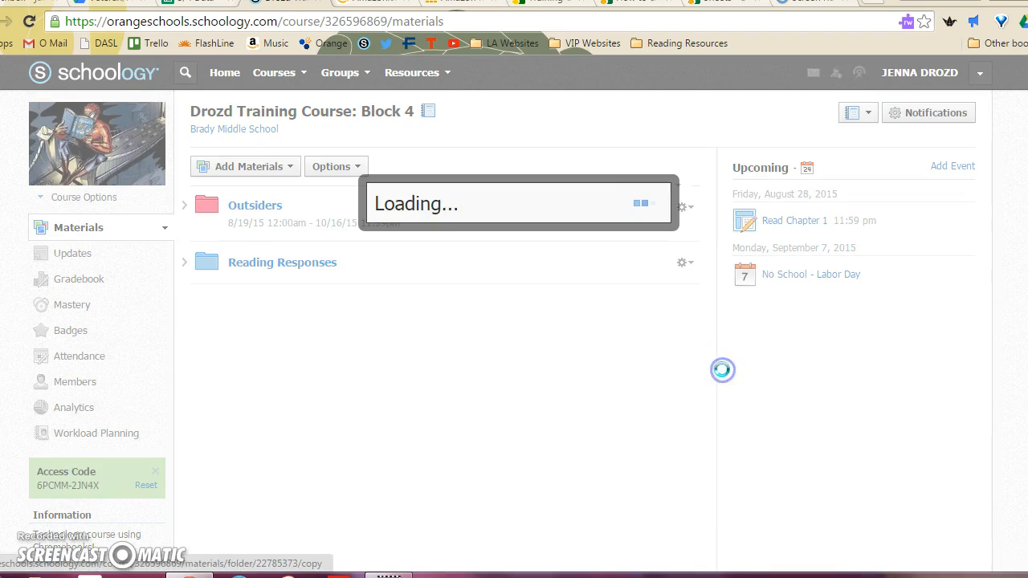
{"action": "left_click", "coordinate": [742, 176]}
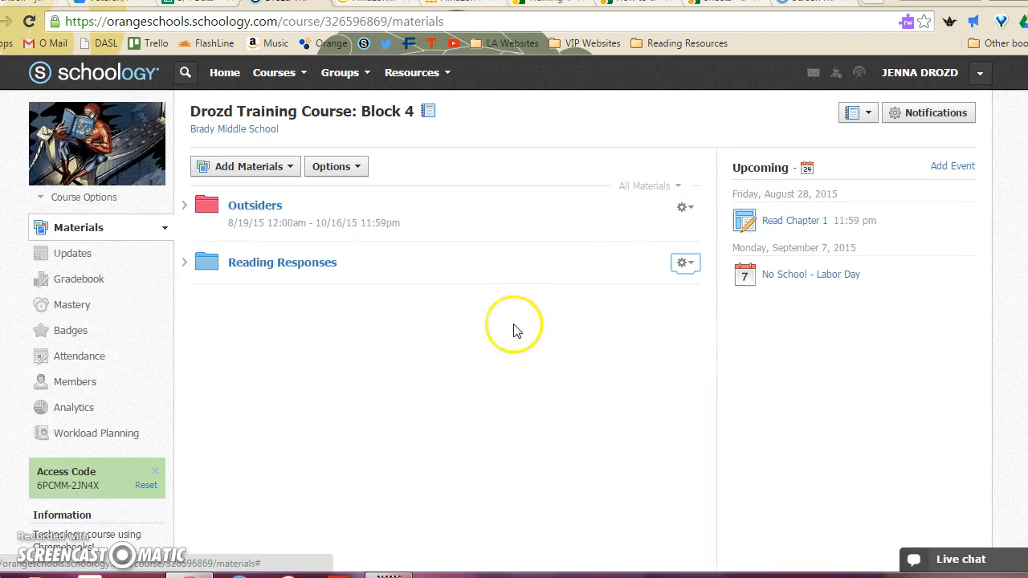
- Copy the Reading Responses folder to Training Course: Block 3 with no parent folder
{"action": "left_click", "coordinate": [685, 265]}
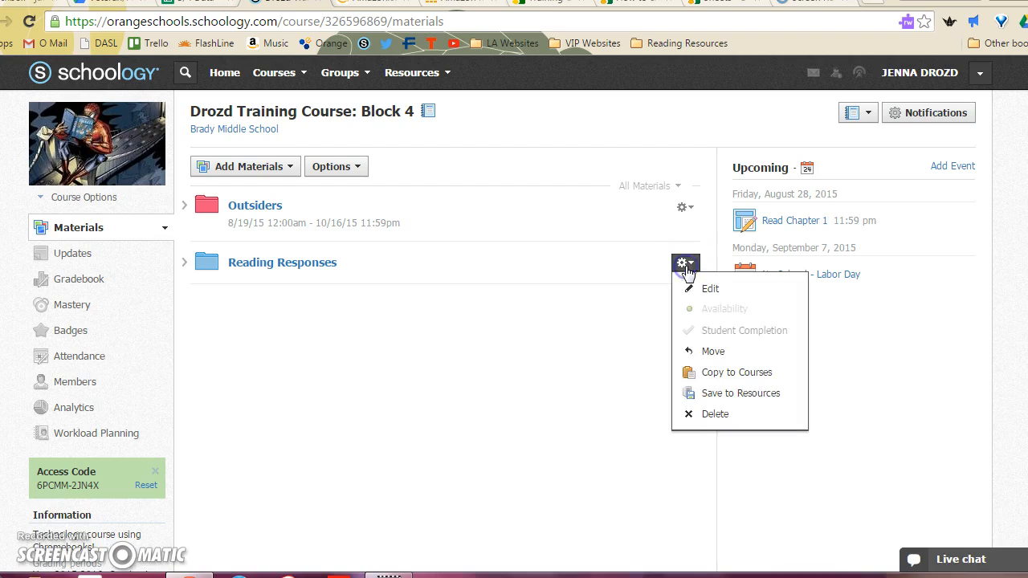
{"action": "left_click", "coordinate": [705, 372]}
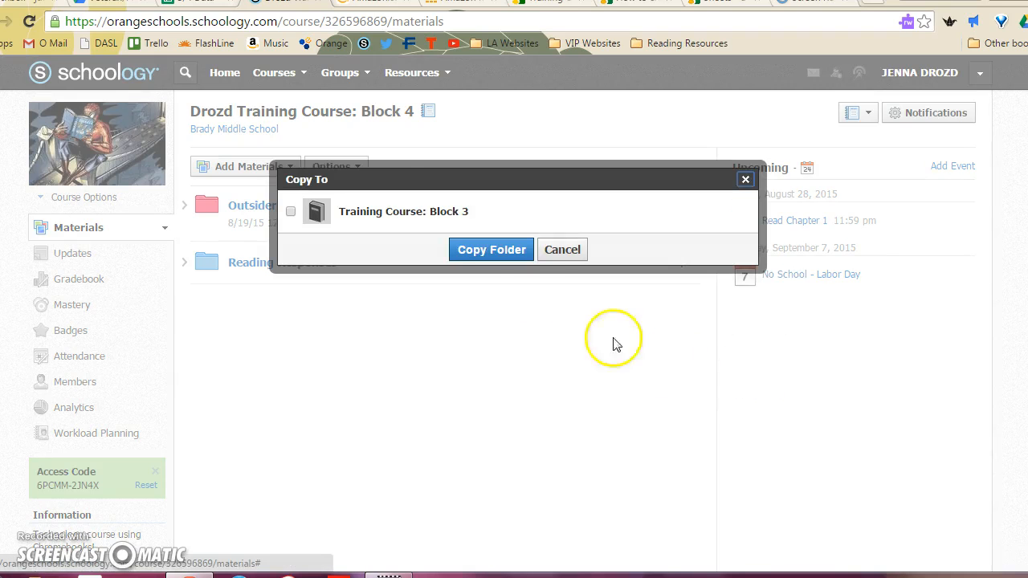
{"action": "left_click", "coordinate": [291, 213]}
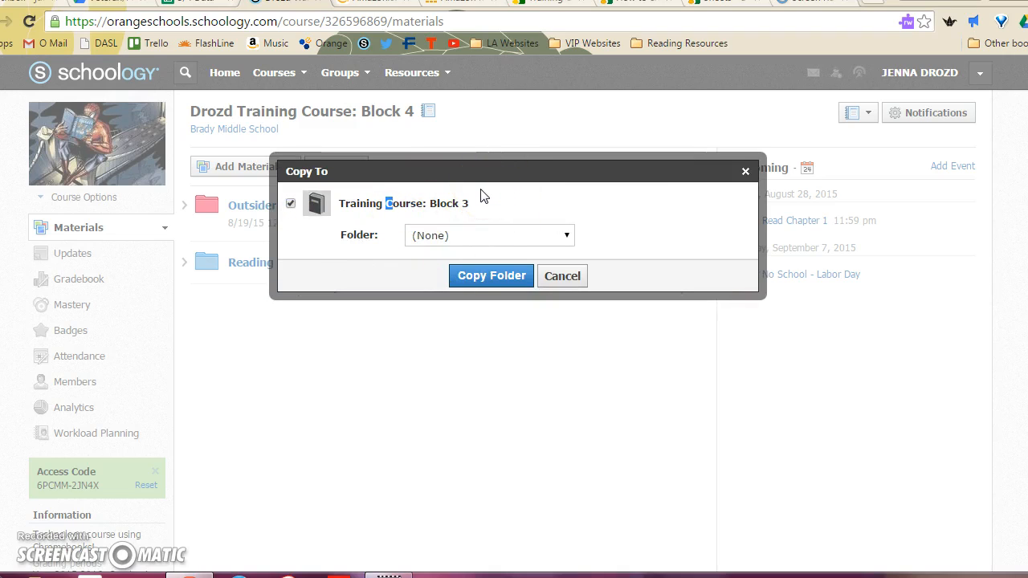
{"action": "left_click", "coordinate": [504, 275]}
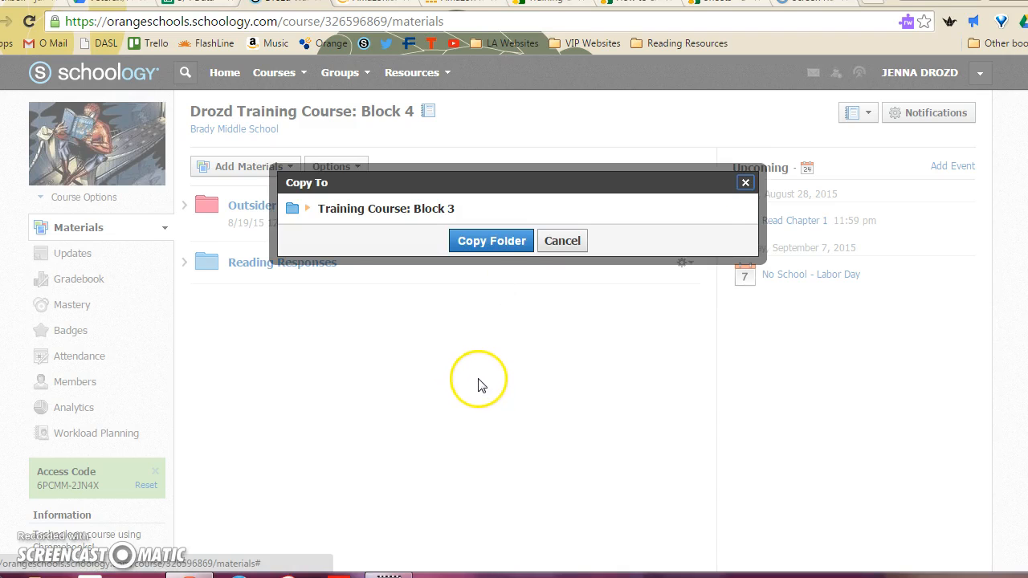
{"action": "left_click", "coordinate": [496, 242]}
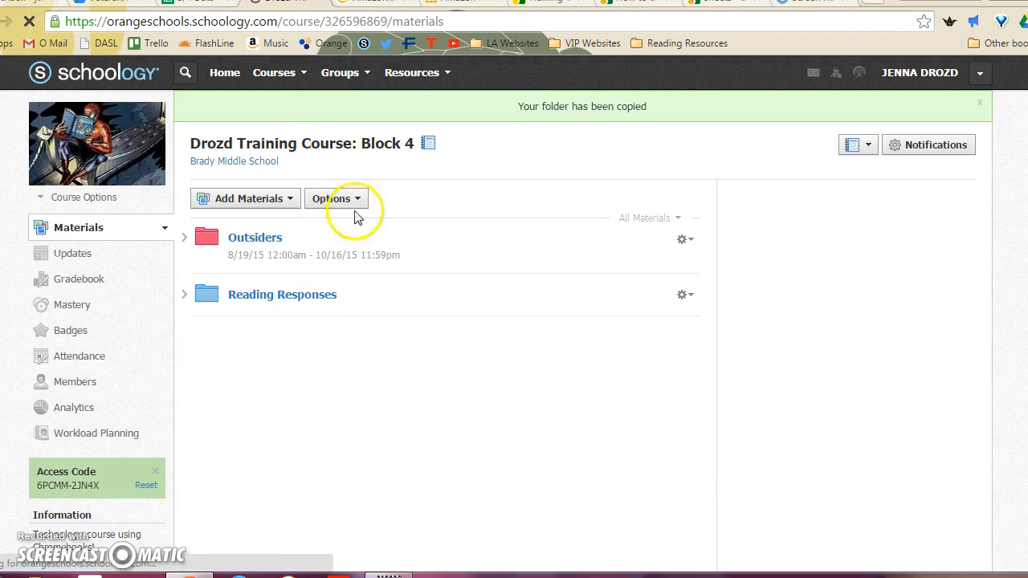
- In Training Course: Block 3's Reading Responses folder, start a new assignment named Reading Response #1
{"action": "left_click", "coordinate": [296, 75]}
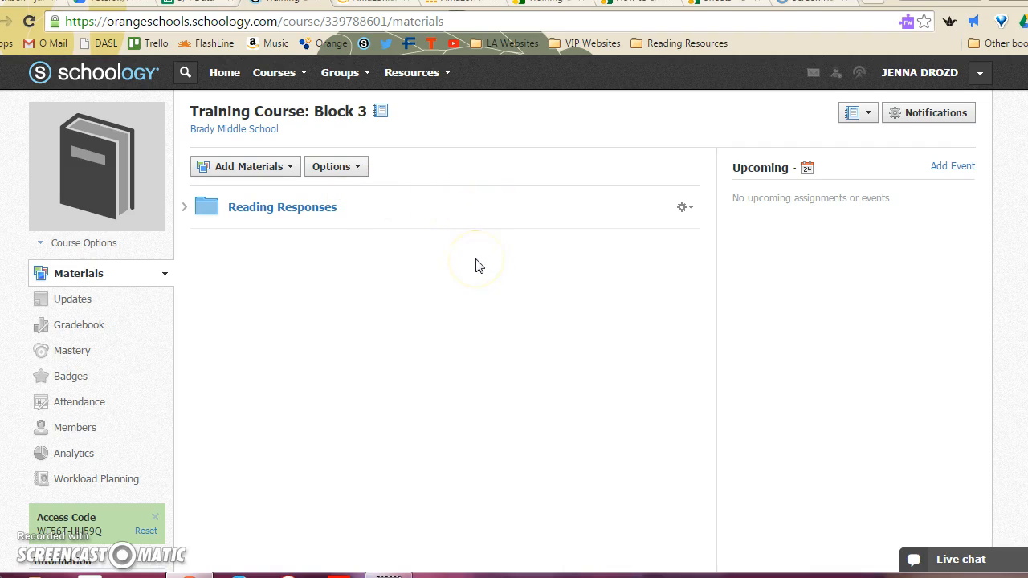
{"action": "left_click", "coordinate": [304, 210]}
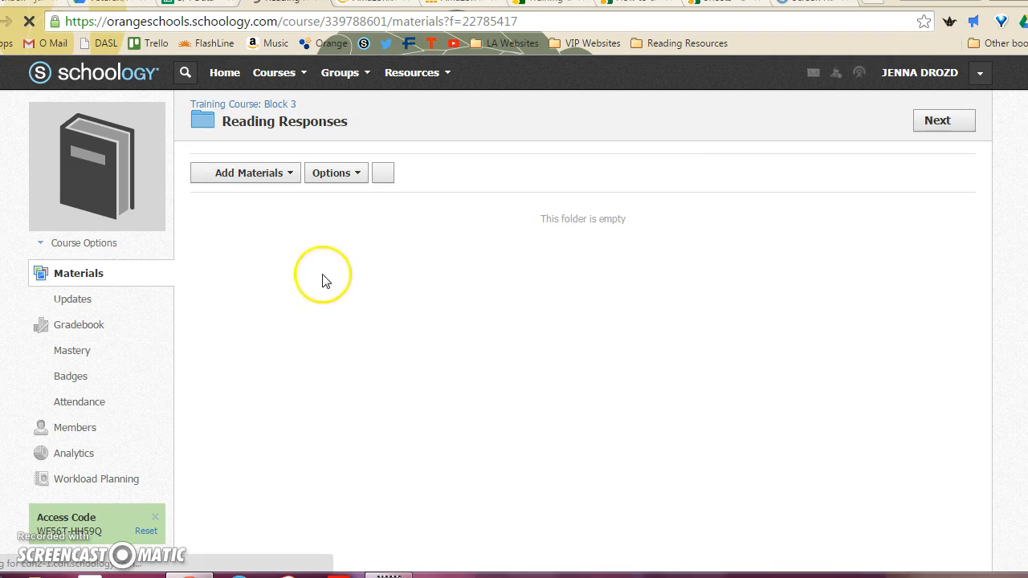
{"action": "left_click", "coordinate": [286, 175]}
{"action": "left_click", "coordinate": [284, 223]}
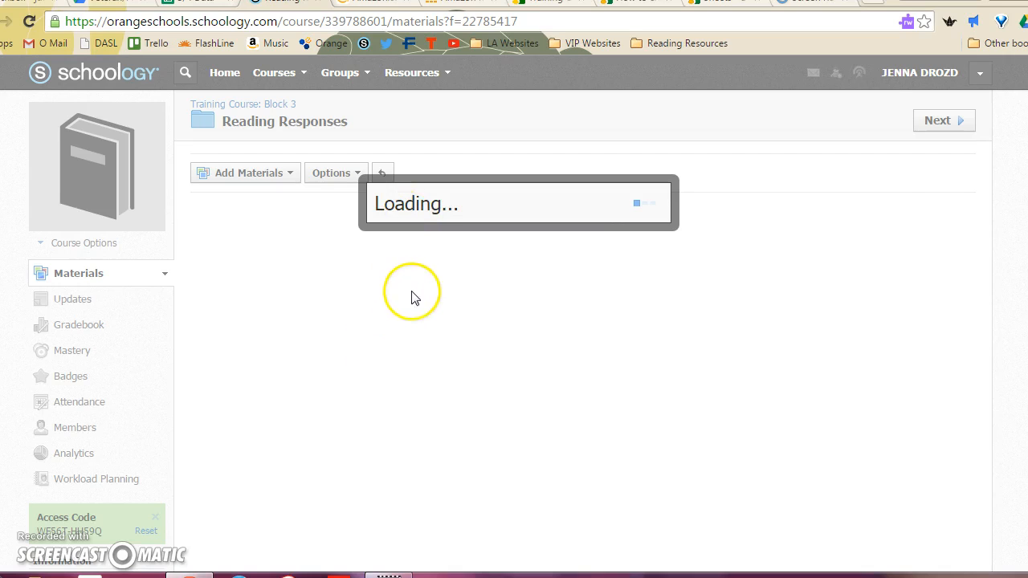
{"action": "left_click", "coordinate": [344, 126]}
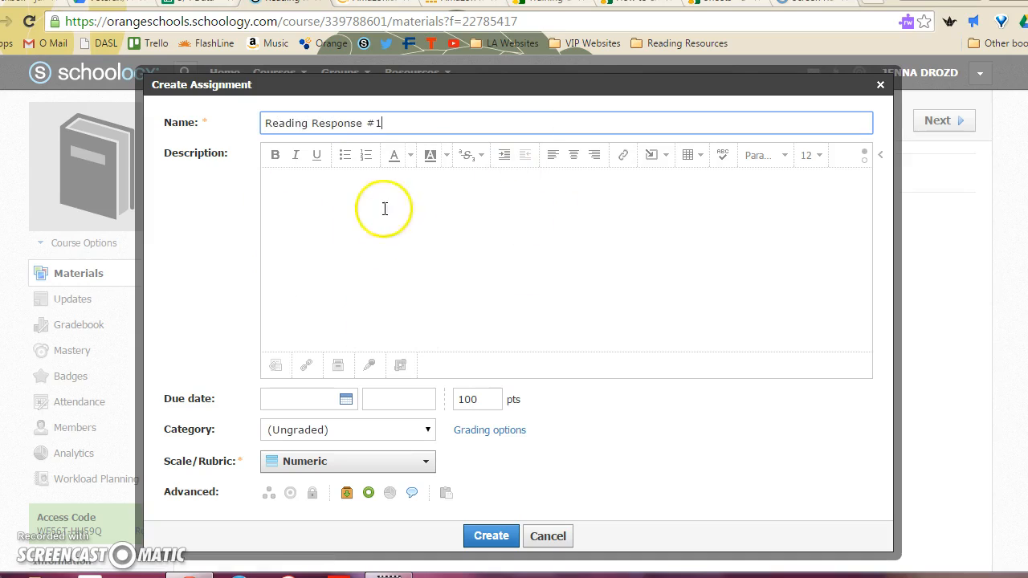
- Set the assignment's due date to 8/28/15, its points to 5 and its category to Classwork
{"action": "left_click", "coordinate": [345, 399]}
{"action": "left_click", "coordinate": [433, 549]}
{"action": "left_click_drag", "start_coordinate": [494, 398], "coordinate": [434, 397]}
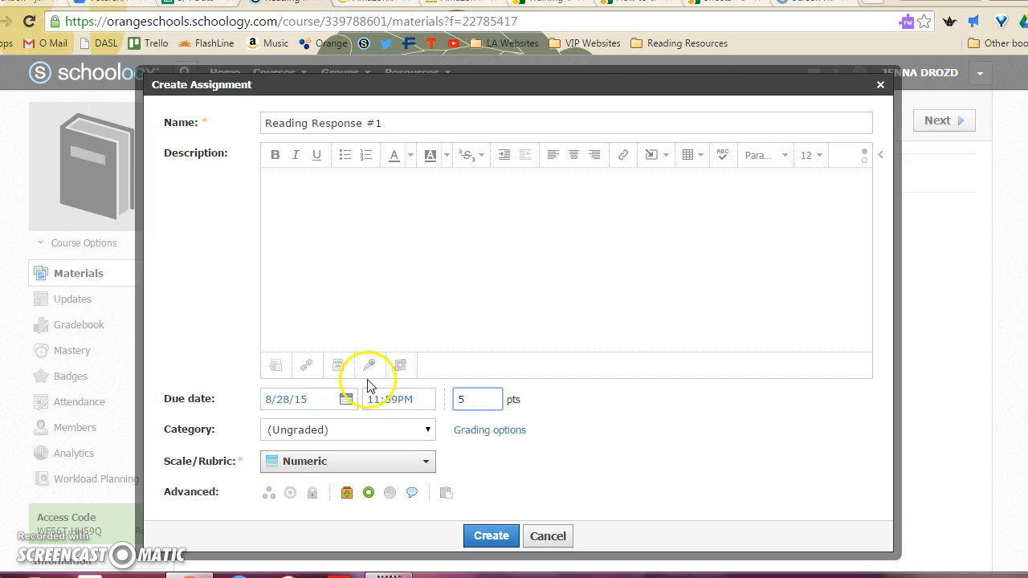
{"action": "left_click", "coordinate": [408, 430]}
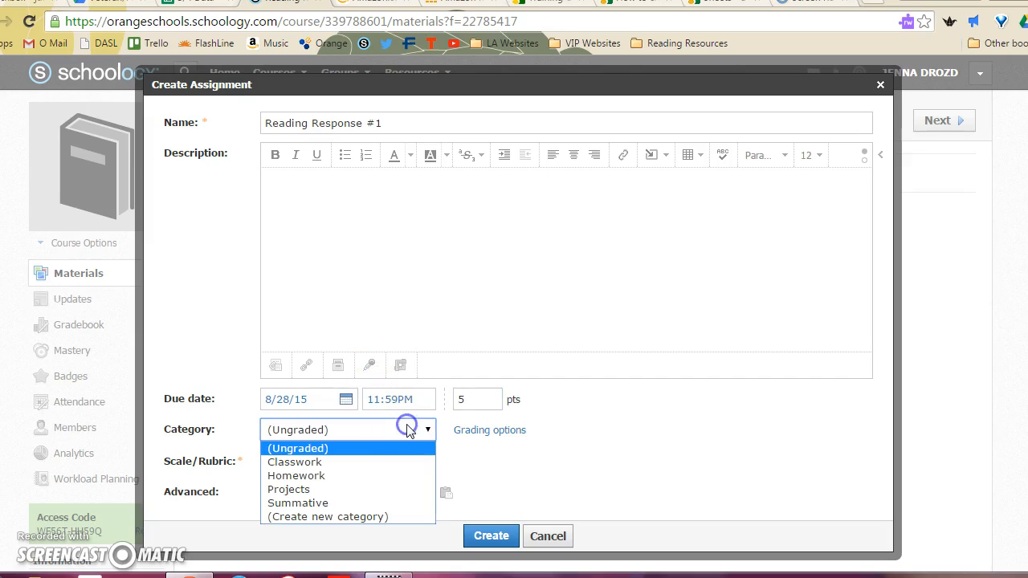
{"action": "left_click", "coordinate": [379, 466]}
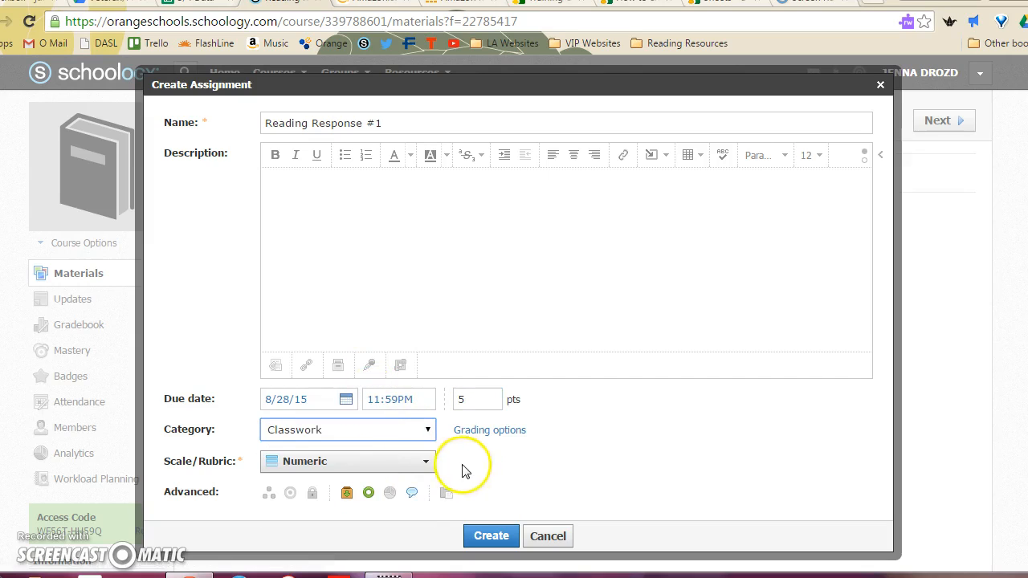
{"action": "scroll", "coordinate": [619, 463], "scroll_direction": "down", "scroll_amount": 1}
{"action": "scroll", "coordinate": [619, 462], "scroll_direction": "up", "scroll_amount": 1}
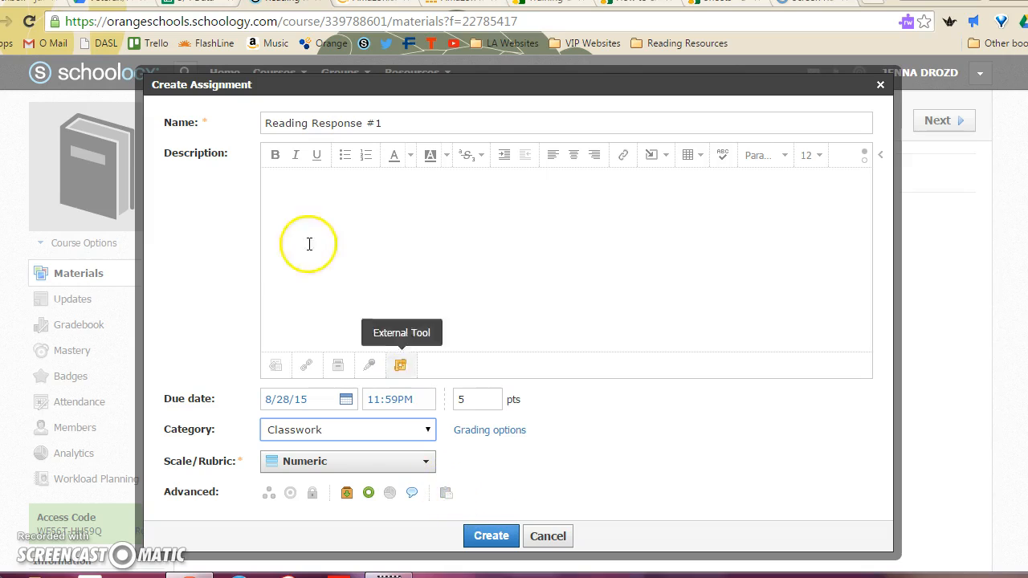
- Set the assignment to also copy to the Block 4 training course, inside its Reading Responses folder
{"action": "left_click", "coordinate": [446, 495]}
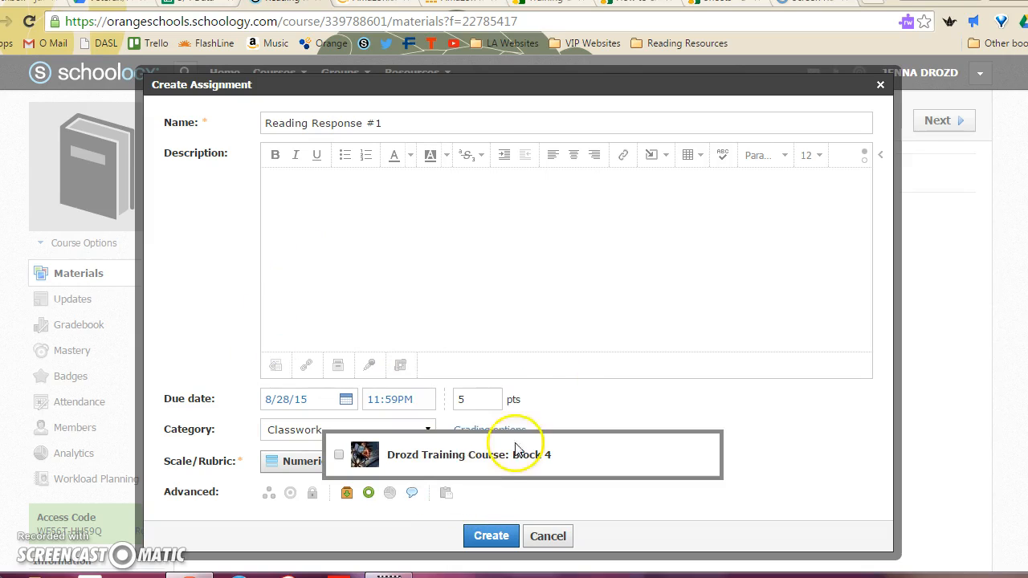
{"action": "left_click", "coordinate": [338, 454]}
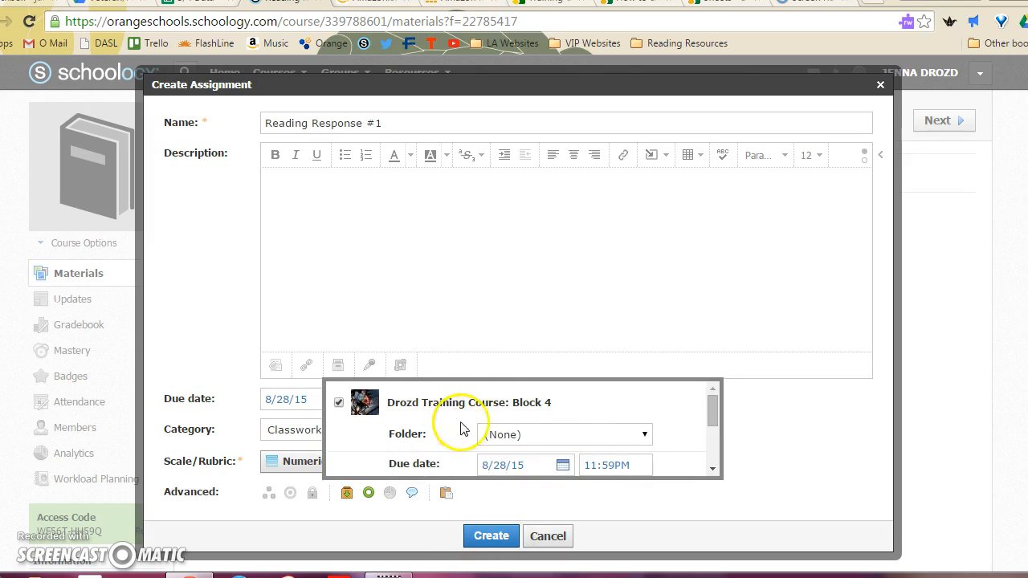
{"action": "left_click", "coordinate": [637, 436]}
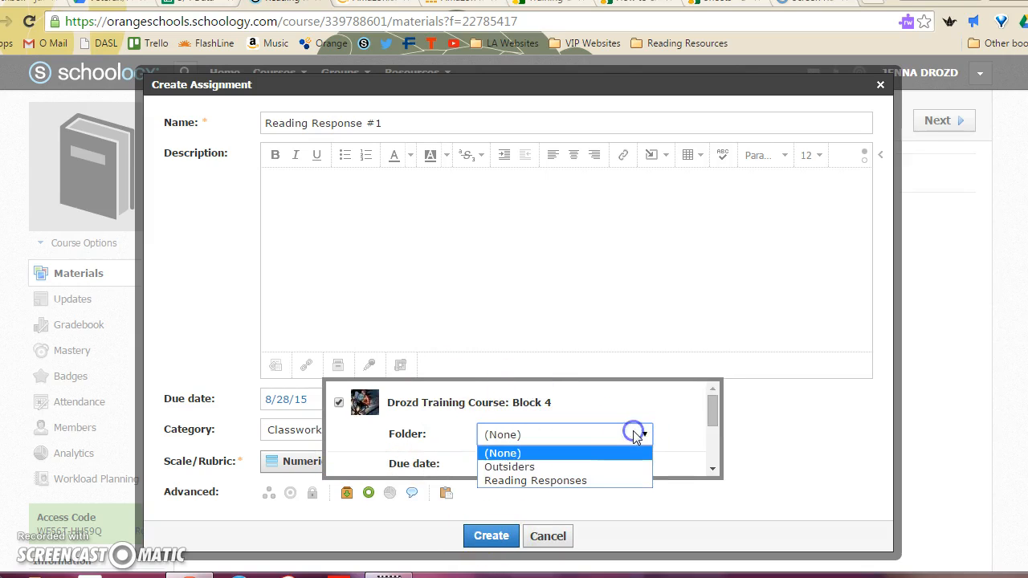
{"action": "left_click", "coordinate": [608, 480]}
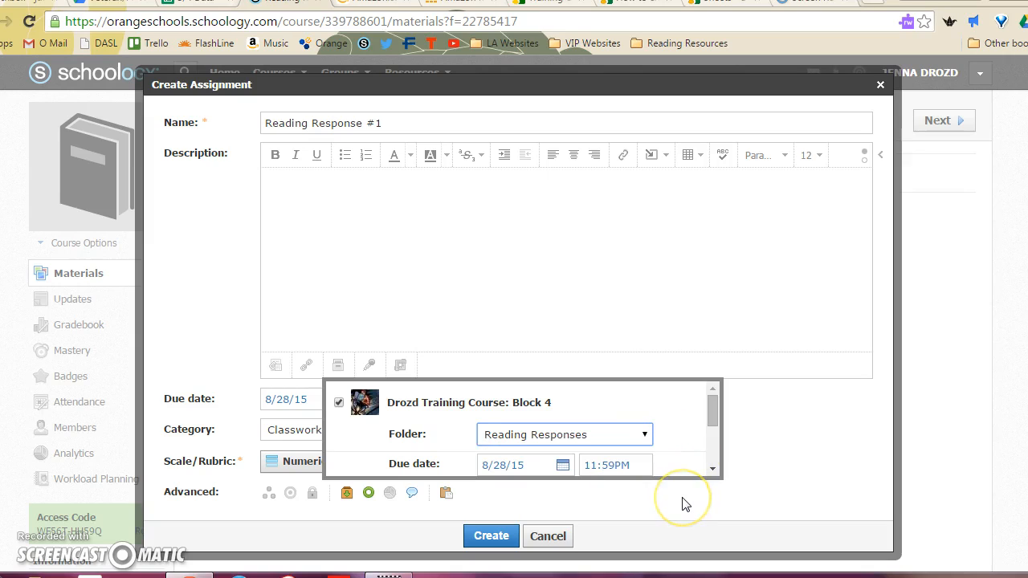
- Set the Block 4 copy's category to Classwork and create the assignment
{"action": "left_click_drag", "start_coordinate": [712, 409], "coordinate": [704, 446]}
{"action": "left_click", "coordinate": [634, 412]}
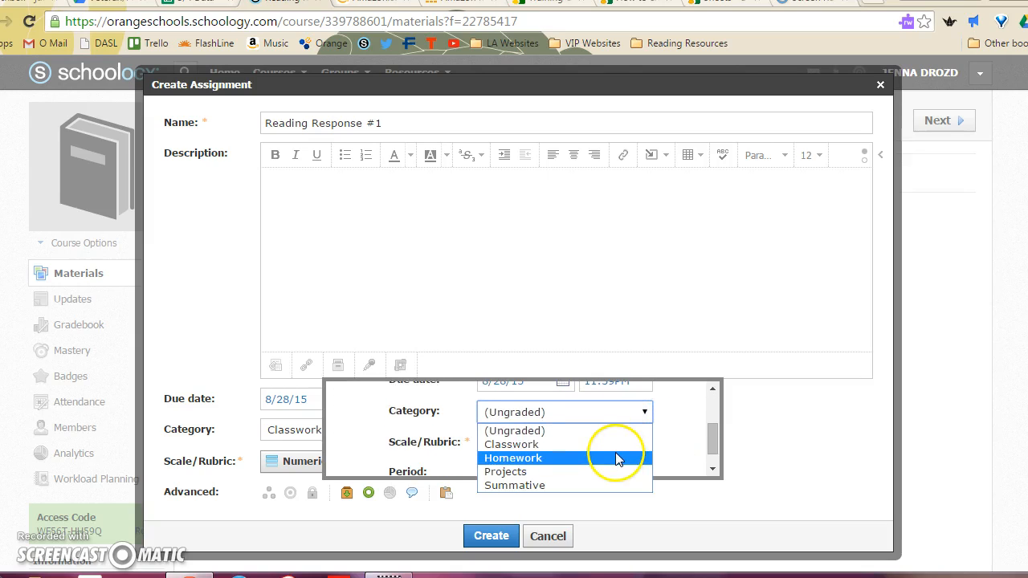
{"action": "left_click", "coordinate": [620, 445]}
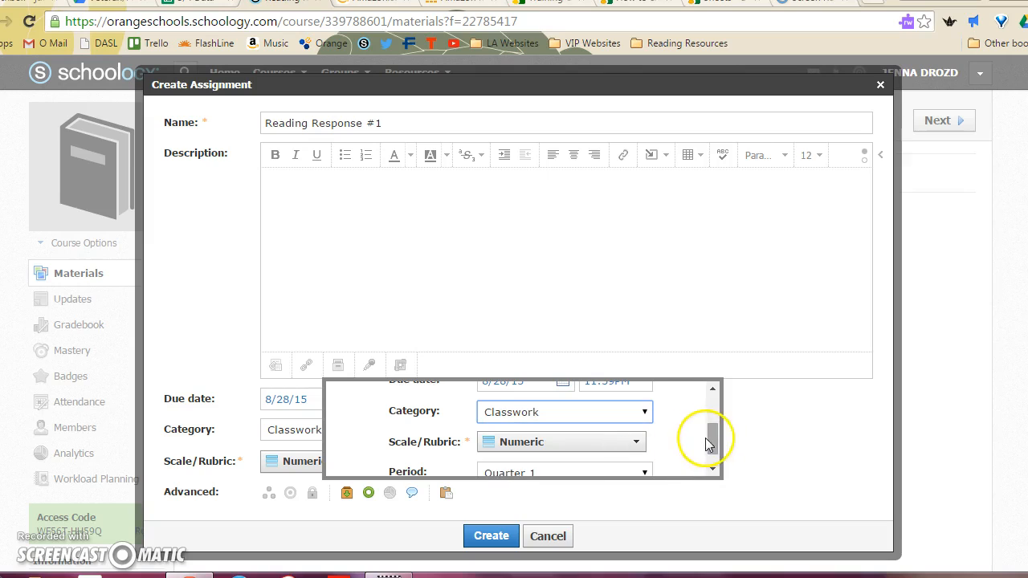
{"action": "left_click_drag", "start_coordinate": [714, 443], "coordinate": [710, 452]}
{"action": "left_click", "coordinate": [488, 536]}
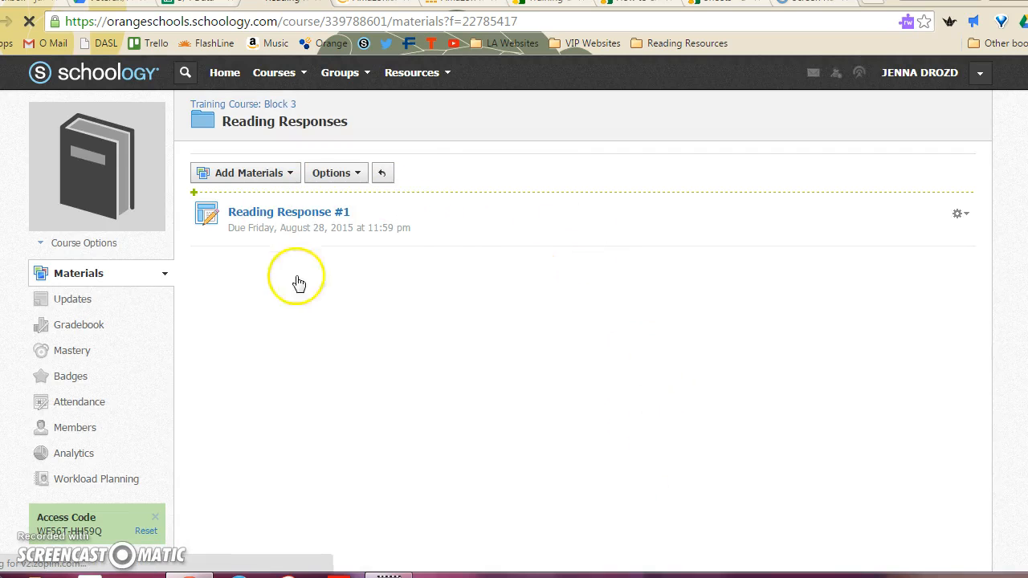
- Review Training Course: Block 3's updates, gradebook and Reading Responses folder for the Reading Response #1 assignment
{"action": "left_click", "coordinate": [92, 301]}
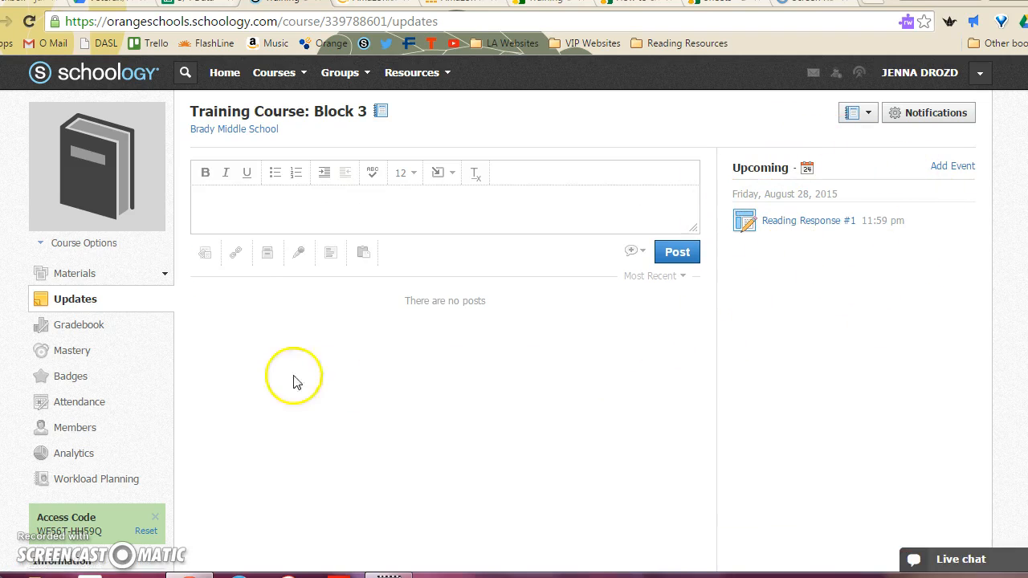
{"action": "left_click", "coordinate": [96, 324]}
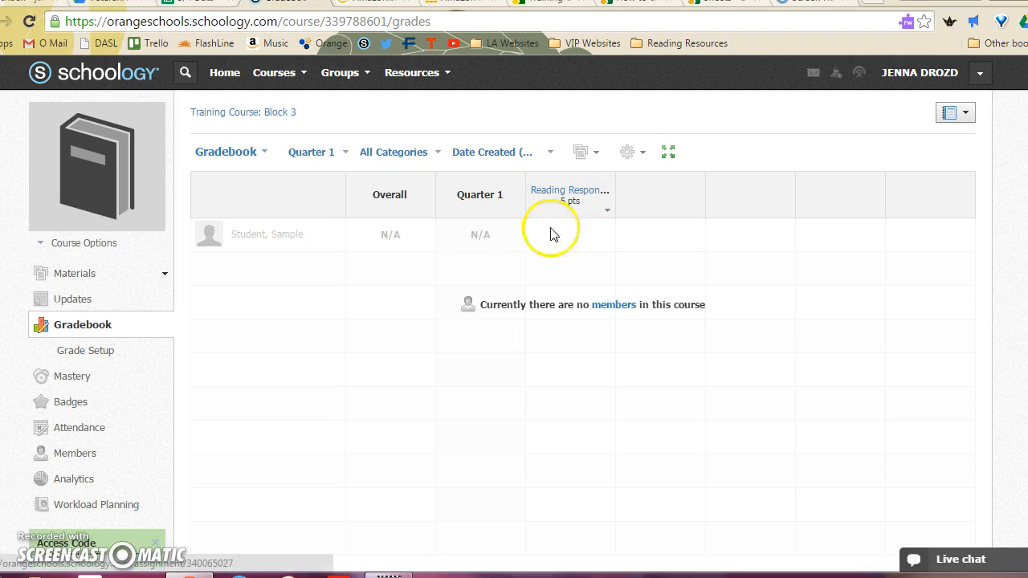
{"action": "left_click", "coordinate": [92, 273]}
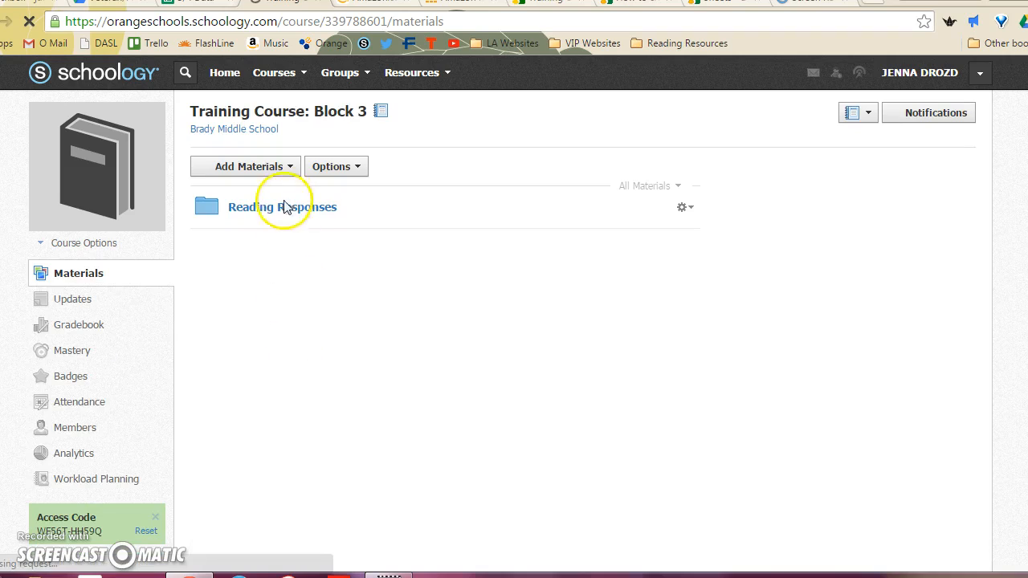
{"action": "left_click", "coordinate": [288, 206]}
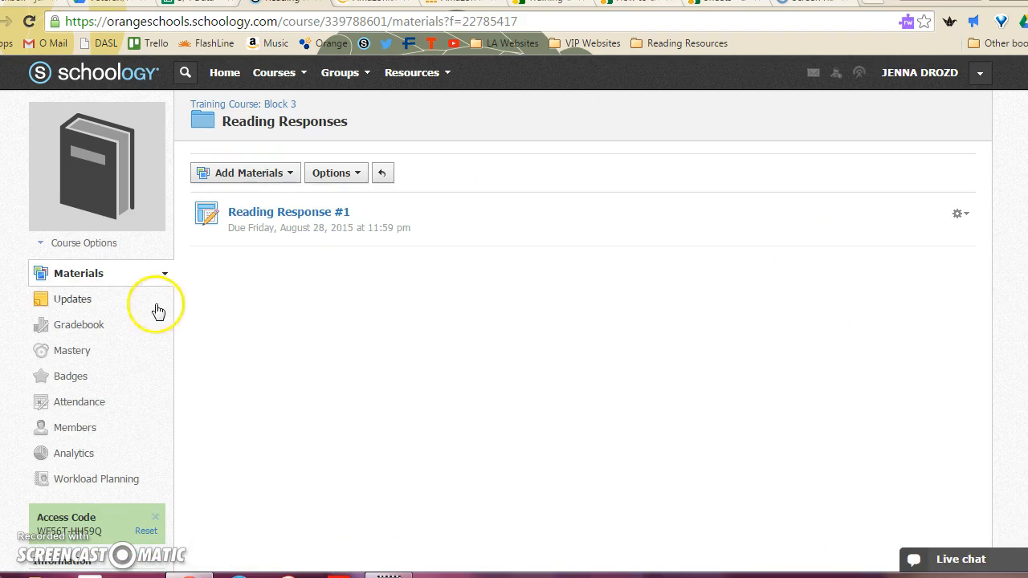
- In Training Course: Block 3's main materials list, outside any folder, start a new assignment named Reading Response #2
{"action": "left_click", "coordinate": [92, 274]}
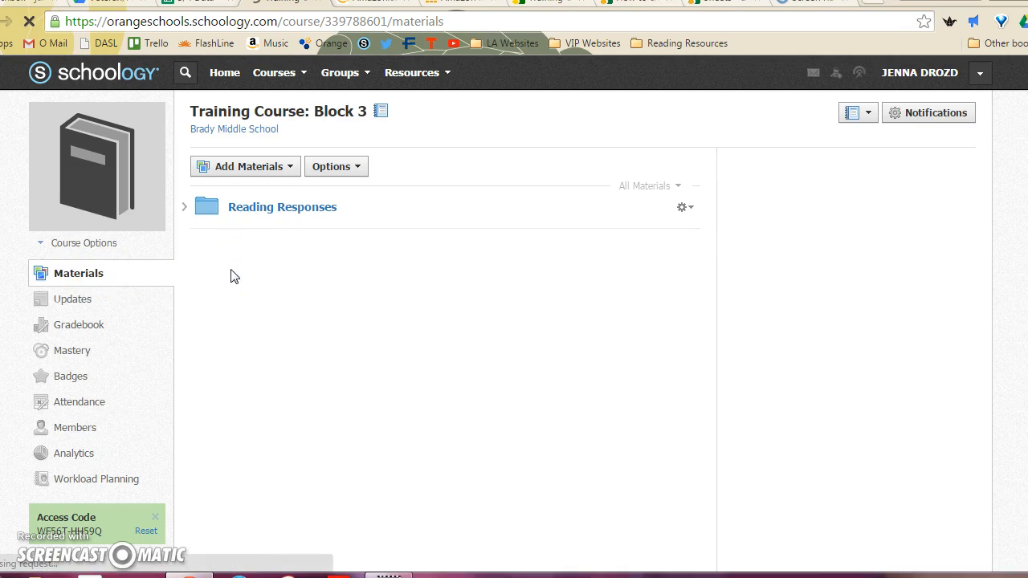
{"action": "left_click", "coordinate": [280, 169]}
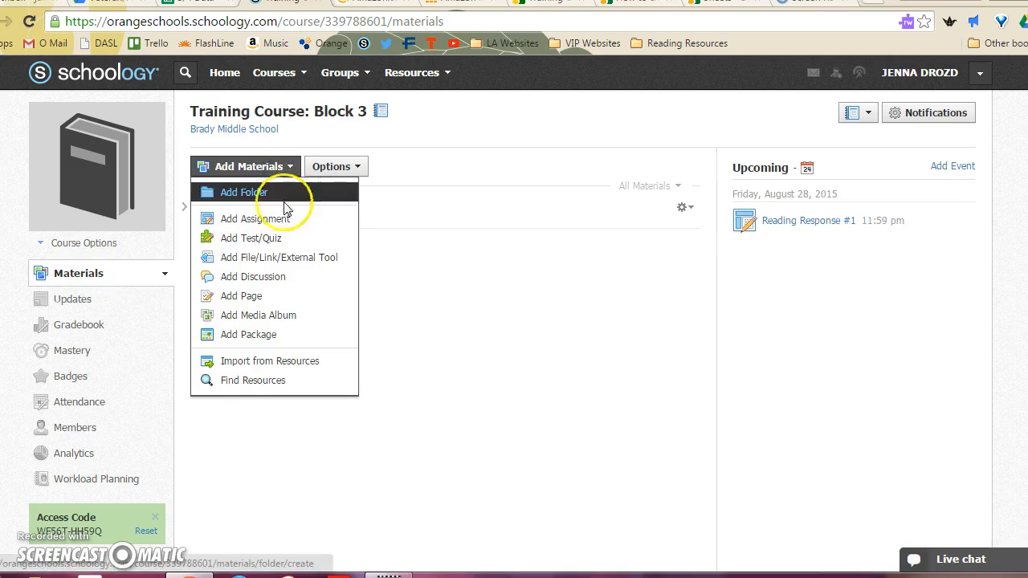
{"action": "left_click", "coordinate": [277, 195]}
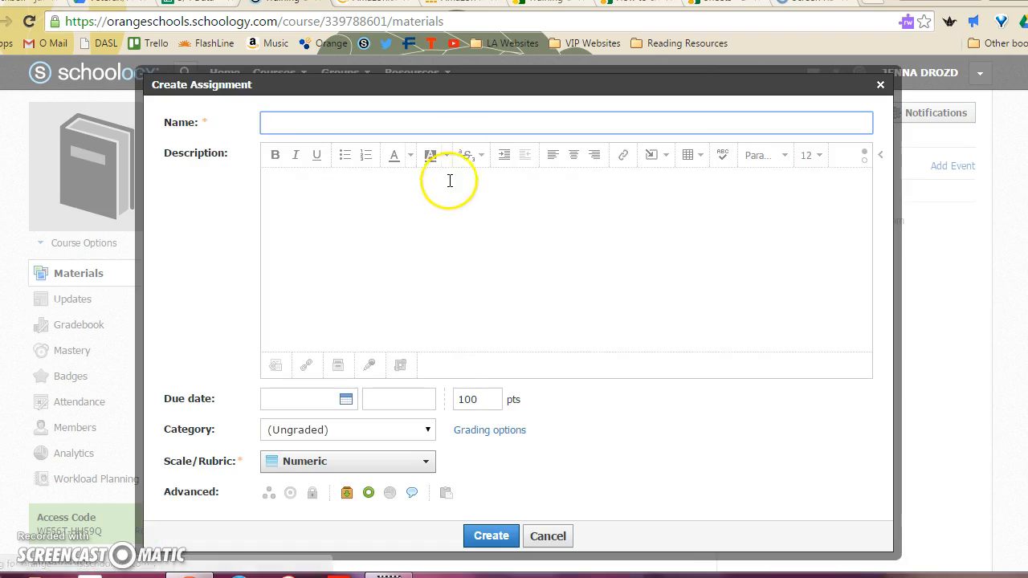
{"action": "left_click", "coordinate": [445, 118]}
{"action": "type", "text": "Reading Response"}
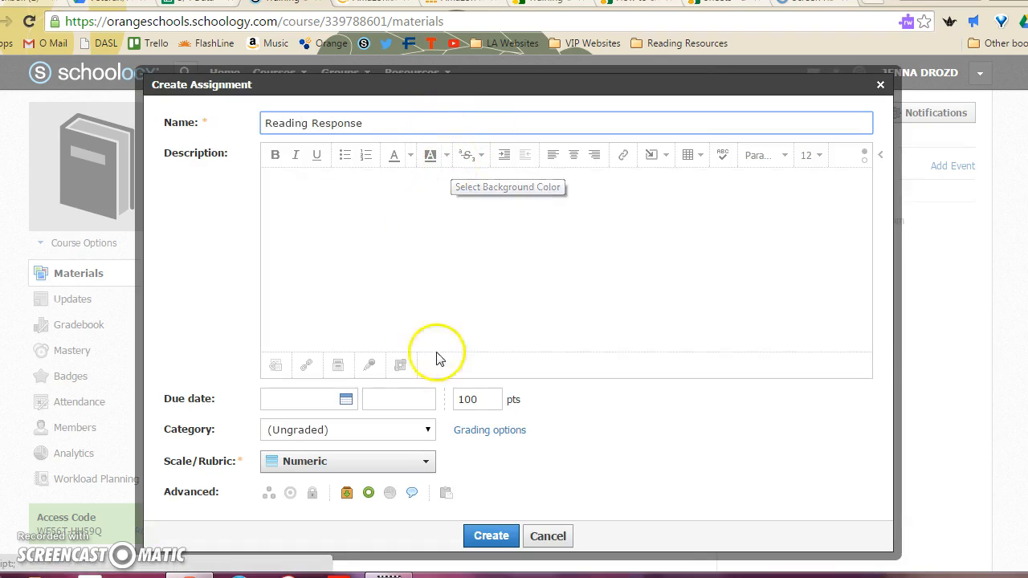
{"action": "left_click", "coordinate": [456, 130]}
{"action": "type", "text": "Response #2"}
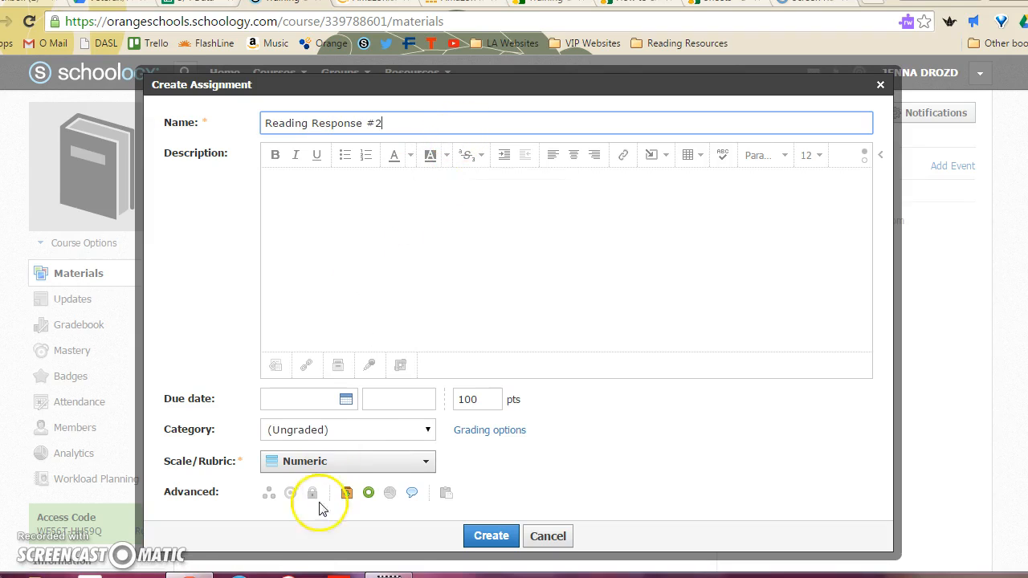
- Set the assignment's due date to 8/31/15, its points to 5 and its category to Classwork, and create it
{"action": "left_click", "coordinate": [346, 399]}
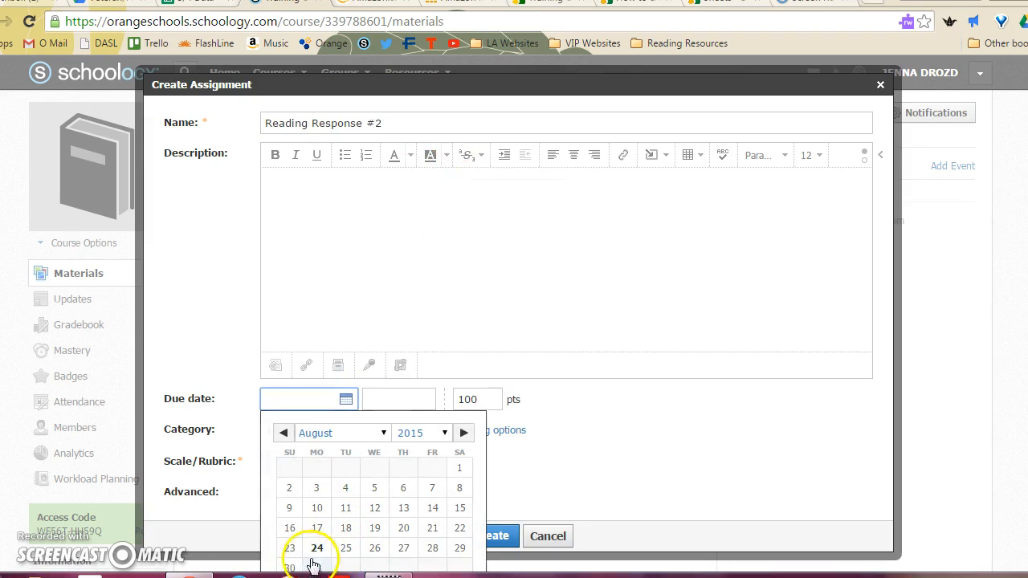
{"action": "left_click", "coordinate": [468, 407]}
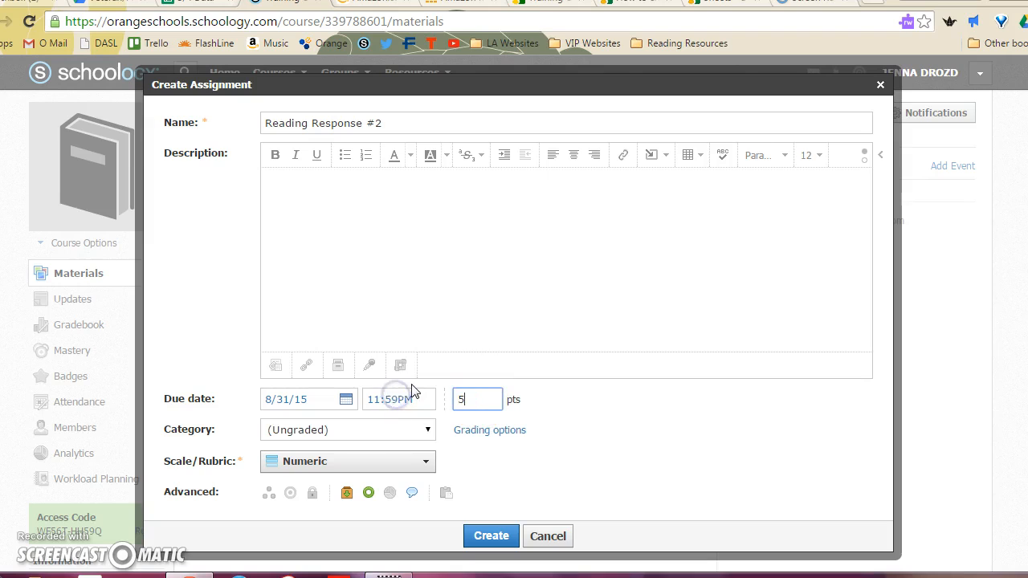
{"action": "left_click", "coordinate": [374, 431]}
{"action": "left_click", "coordinate": [367, 460]}
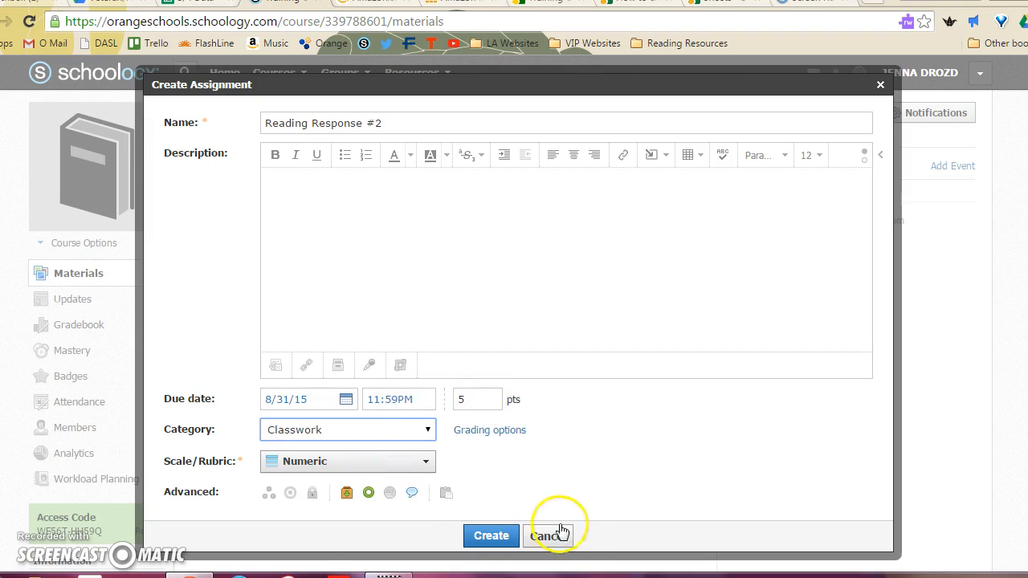
{"action": "left_click", "coordinate": [495, 538]}
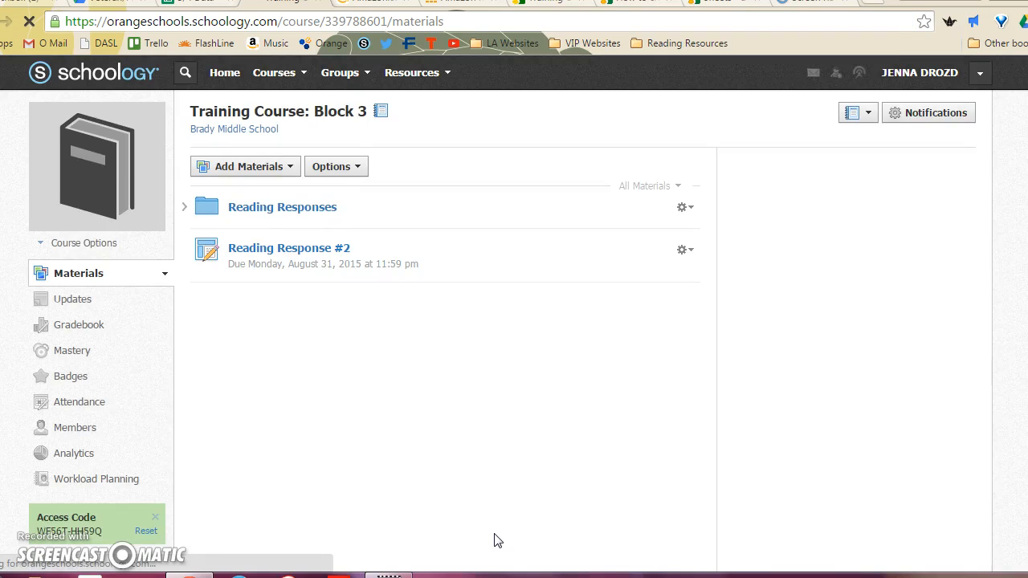
- Copy Reading Response #2 to the Block 4 training course, choosing a destination folder there
{"action": "left_click", "coordinate": [682, 252]}
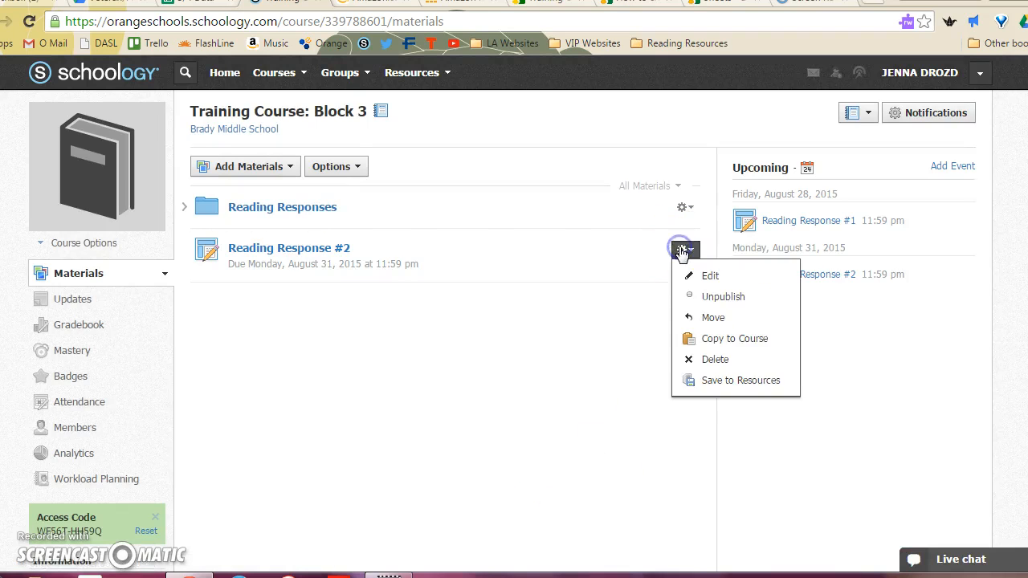
{"action": "left_click", "coordinate": [687, 336]}
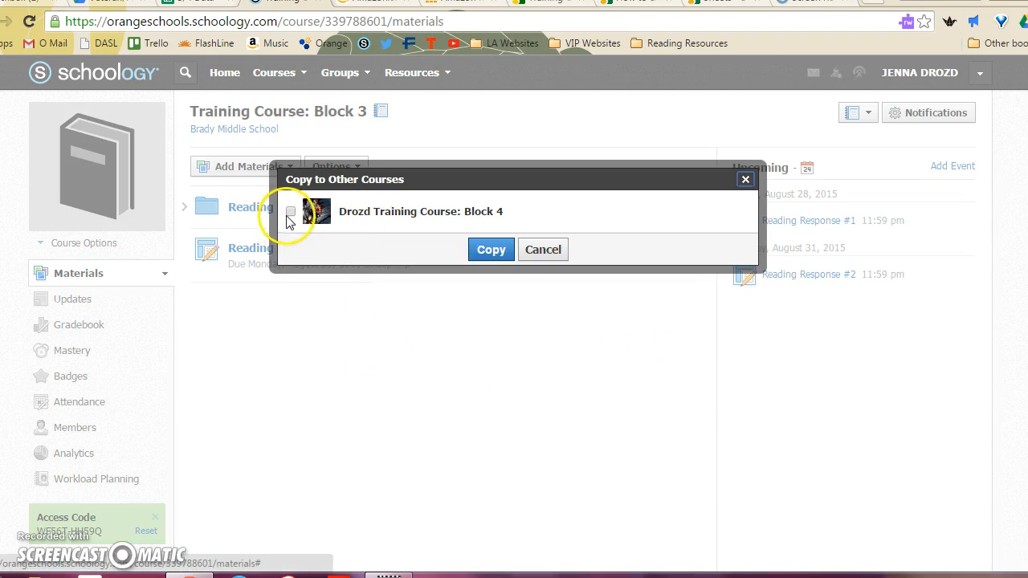
{"action": "left_click", "coordinate": [291, 212]}
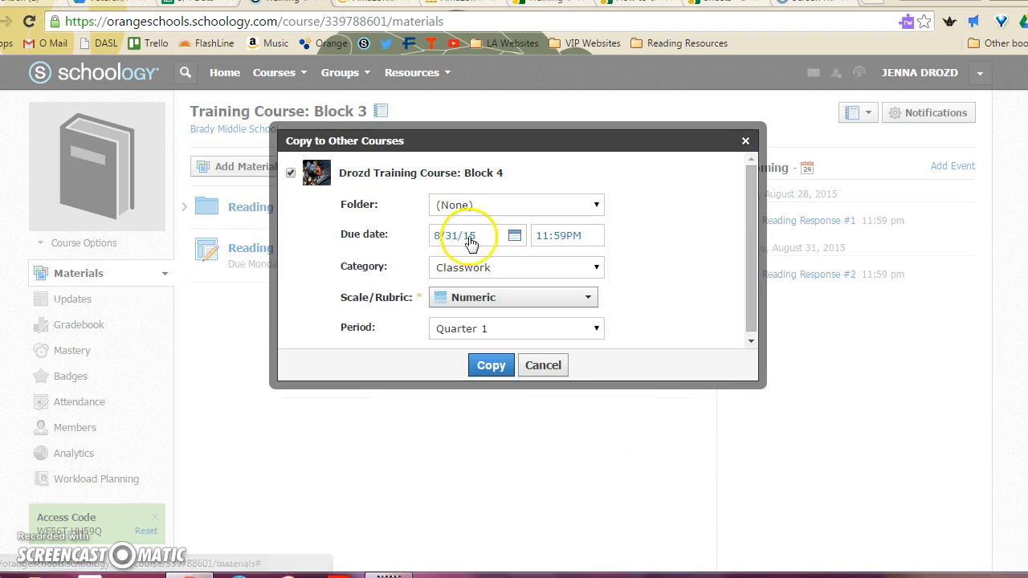
{"action": "left_click", "coordinate": [533, 208]}
{"action": "left_click", "coordinate": [524, 248]}
{"action": "left_click", "coordinate": [489, 371]}
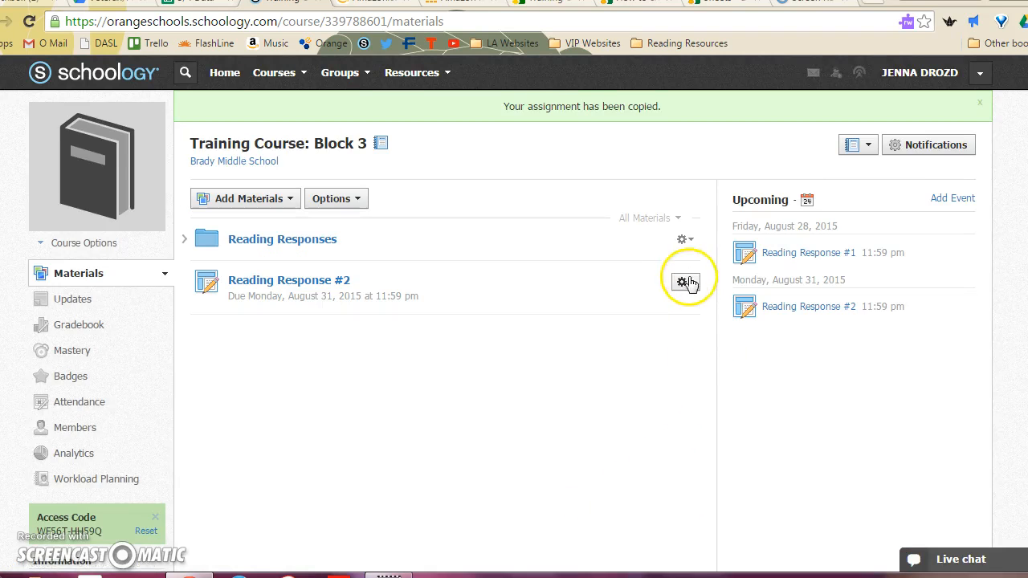
- Move Reading Response #2 into the Reading Responses folder of Training Course: Block 3
{"action": "left_click", "coordinate": [689, 284]}
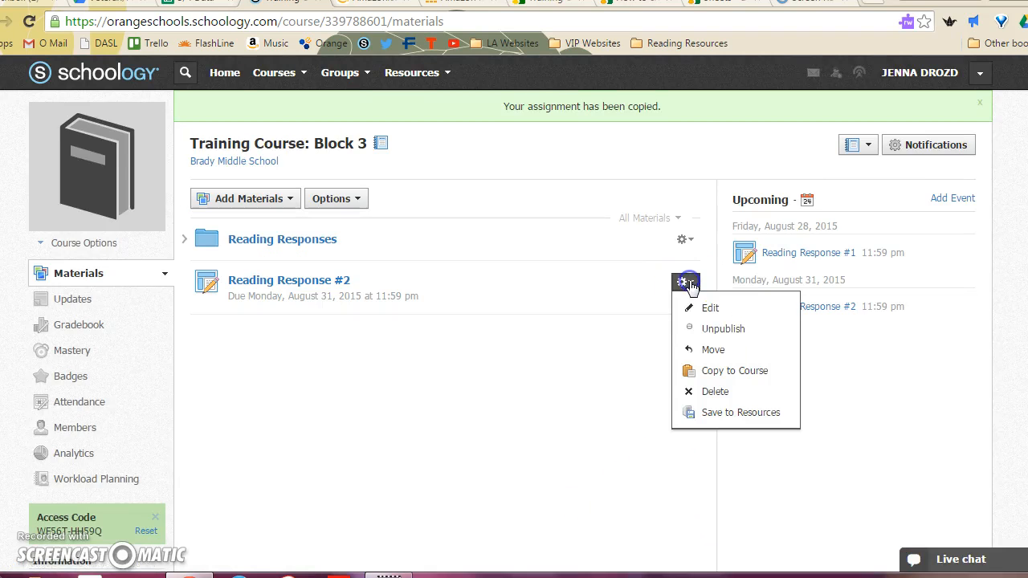
{"action": "left_click", "coordinate": [689, 345]}
{"action": "left_click", "coordinate": [575, 213]}
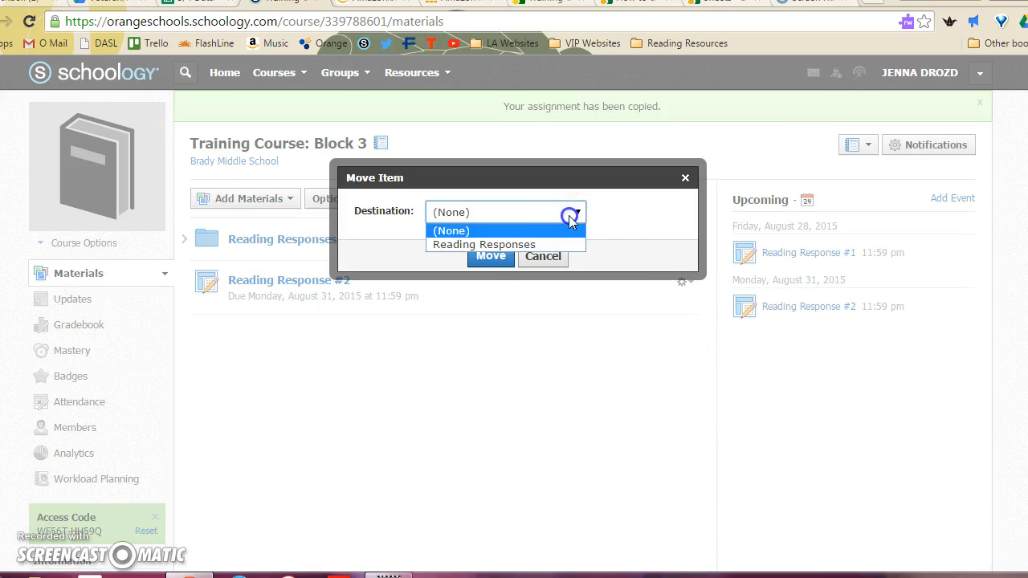
{"action": "left_click", "coordinate": [558, 241]}
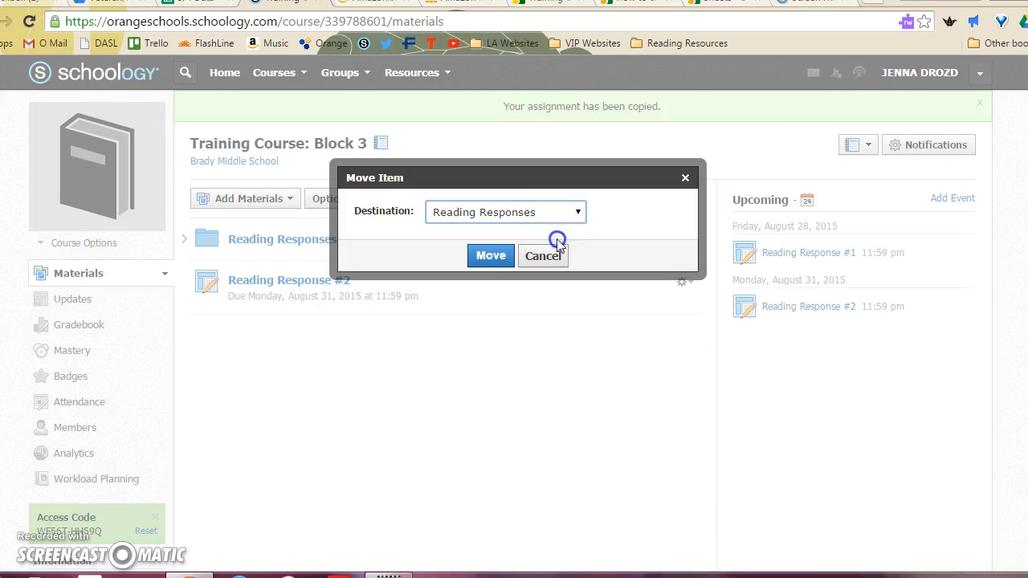
{"action": "left_click", "coordinate": [491, 257]}
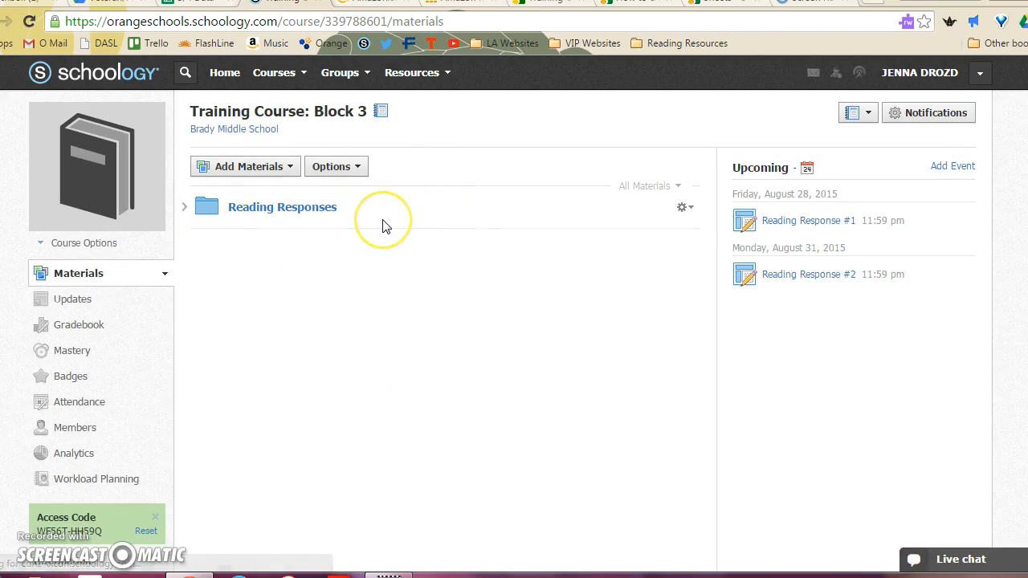
{"action": "left_click_drag", "start_coordinate": [383, 227], "coordinate": [346, 233]}
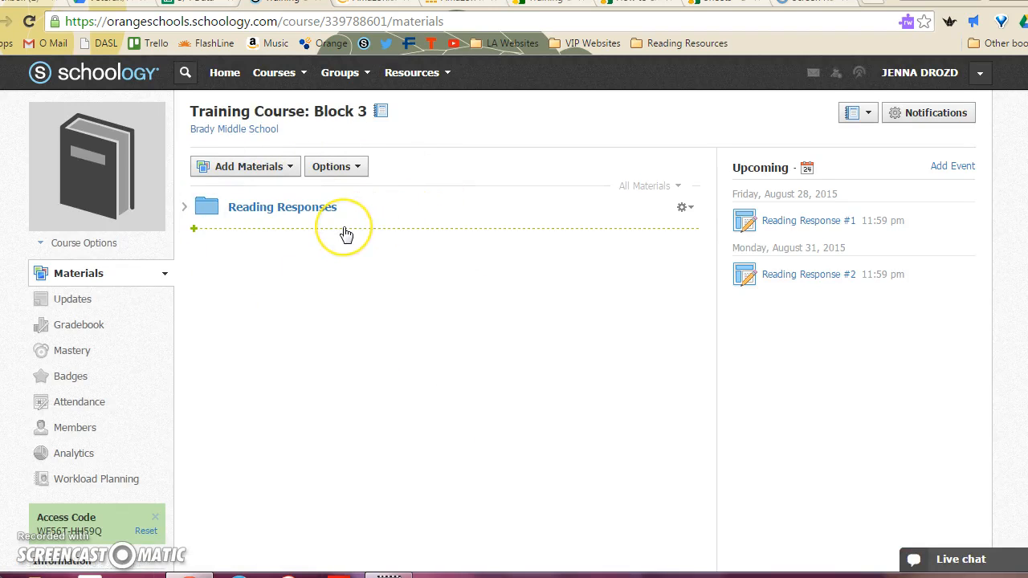
- Post the update "Hello students!" in Training Course: Block 3 and copy it to the Block 4 training course
{"action": "left_click", "coordinate": [71, 301]}
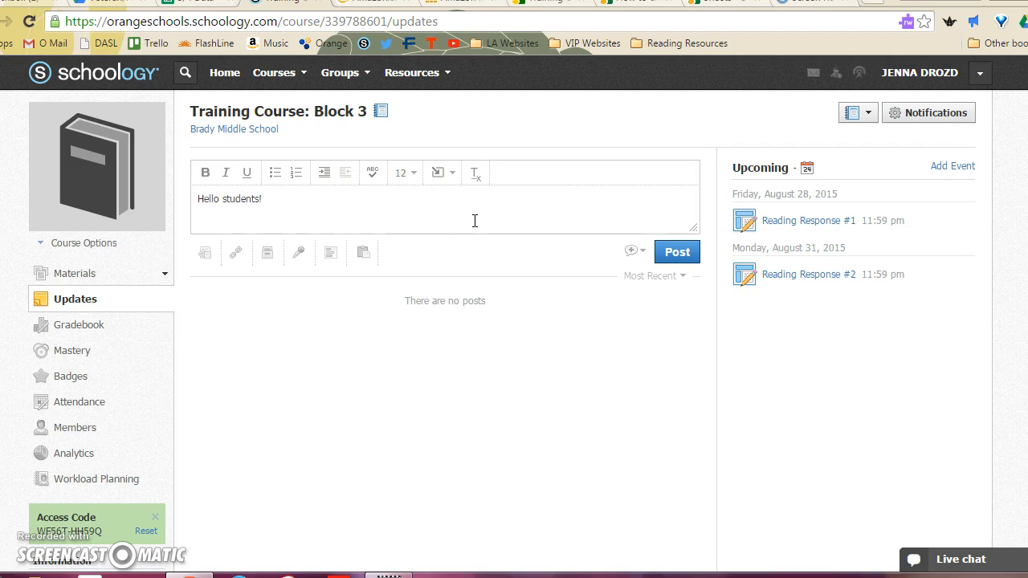
{"action": "left_click", "coordinate": [361, 259]}
{"action": "left_click", "coordinate": [212, 301]}
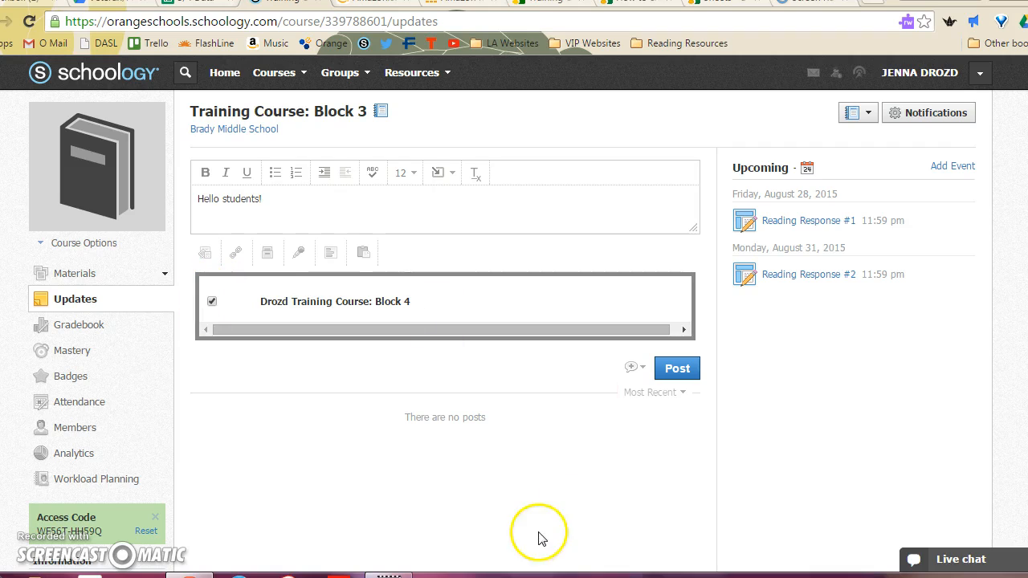
{"action": "left_click", "coordinate": [677, 369]}
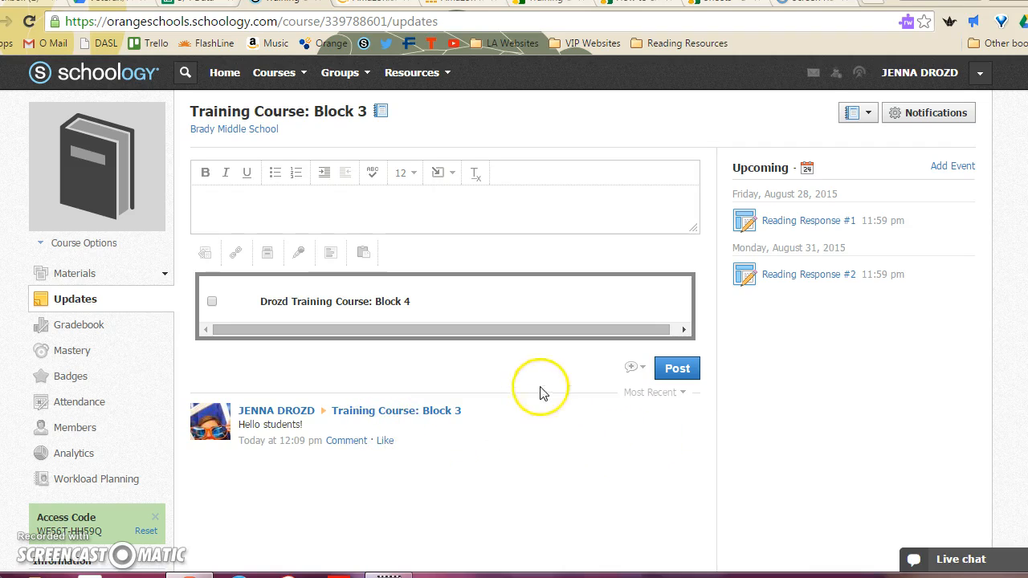
- Look at the edit and delete options of the "Hello students!" post and open it for editing
{"action": "left_click", "coordinate": [688, 415]}
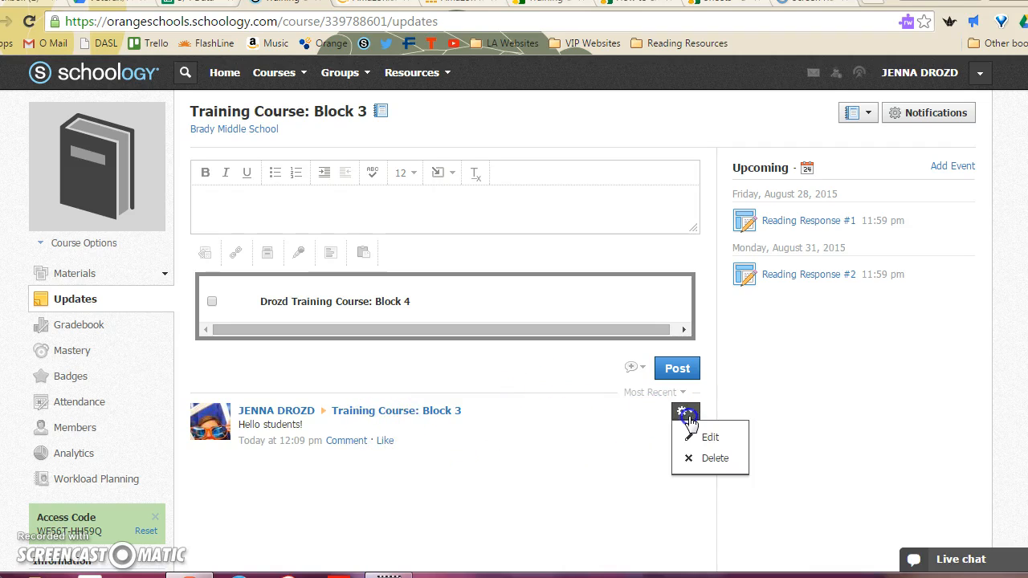
{"action": "left_click", "coordinate": [577, 414]}
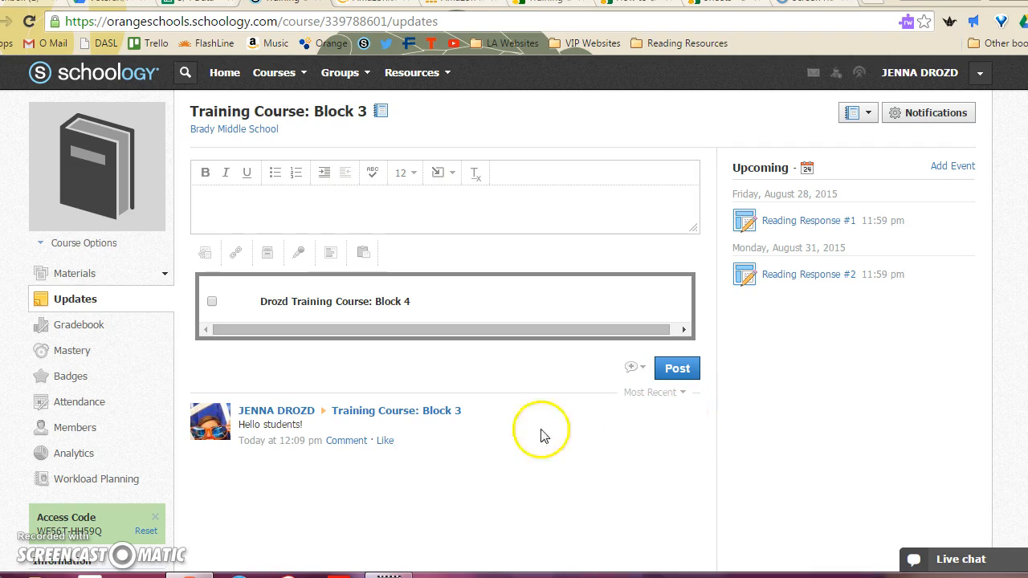
{"action": "left_click", "coordinate": [685, 412]}
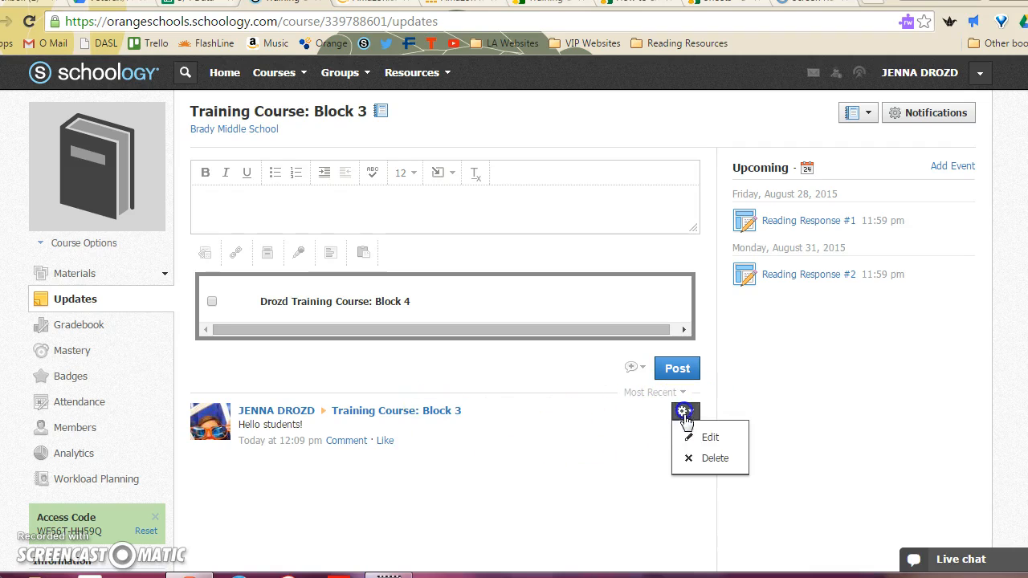
{"action": "left_click", "coordinate": [689, 434]}
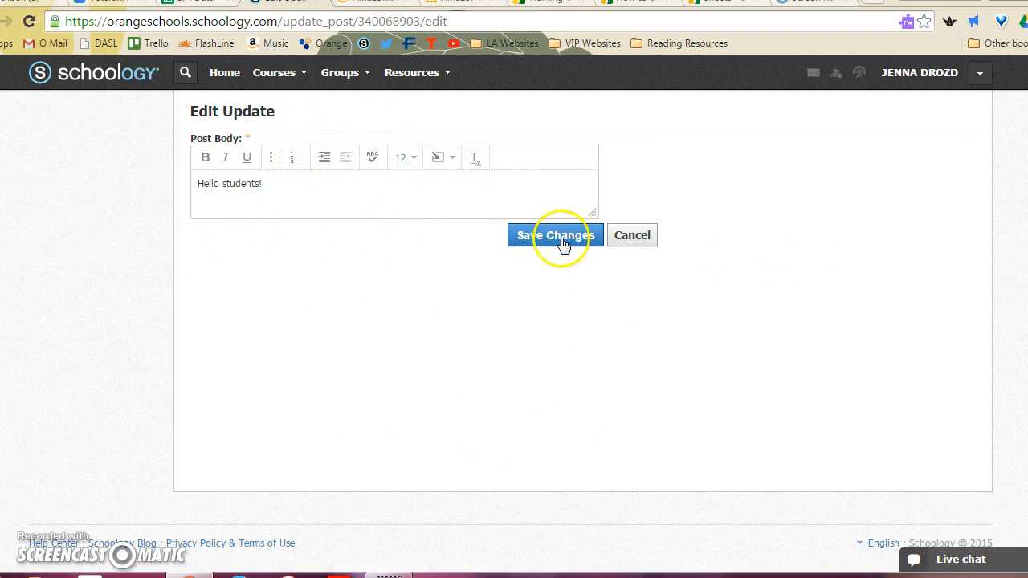
{"action": "left_click", "coordinate": [563, 243]}
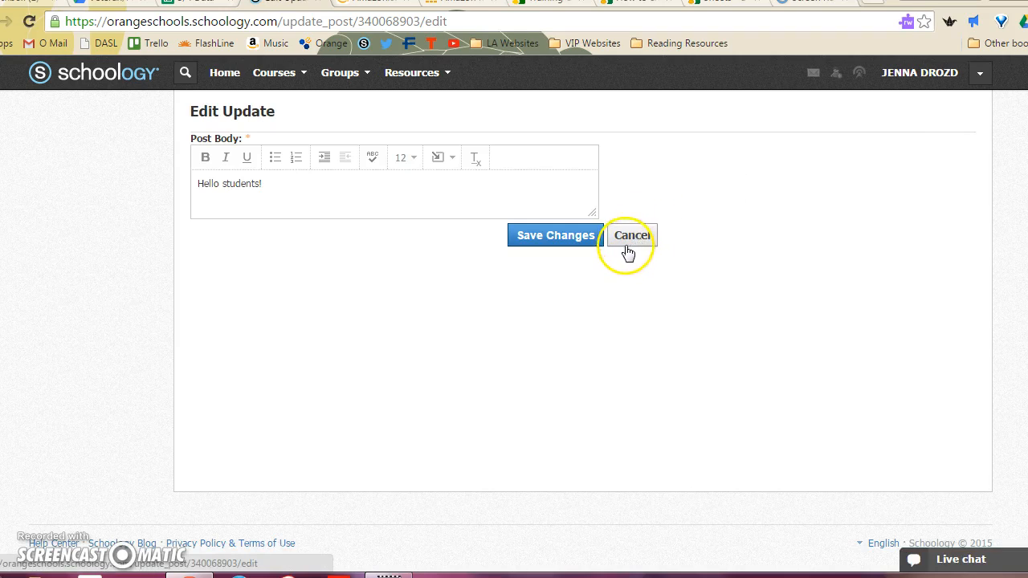
- Check the Block 4 training course's updates for the copied post and return to Block 3's updates
{"action": "left_click", "coordinate": [301, 79]}
{"action": "left_click", "coordinate": [306, 116]}
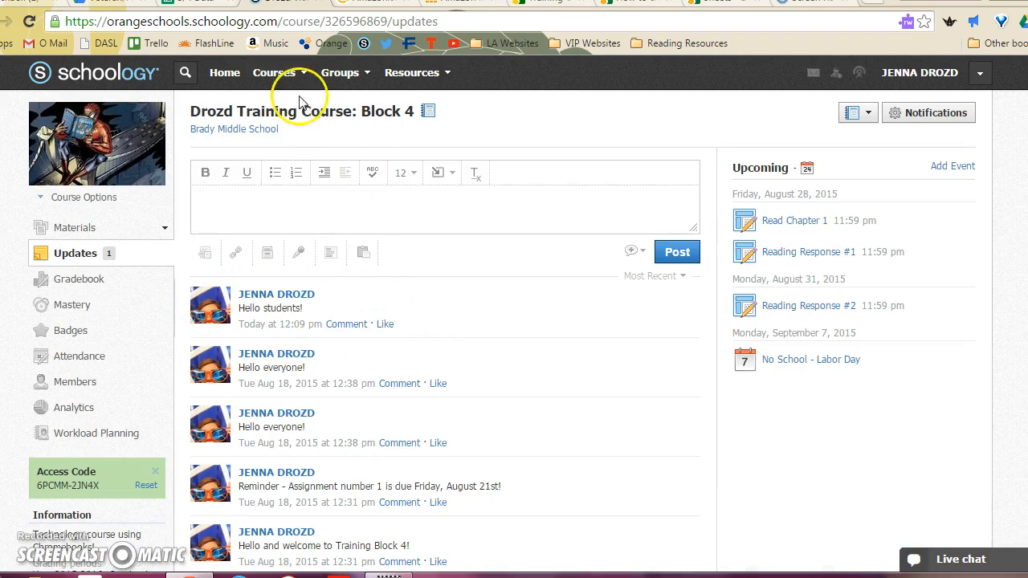
{"action": "left_click", "coordinate": [274, 73]}
{"action": "left_click", "coordinate": [298, 143]}
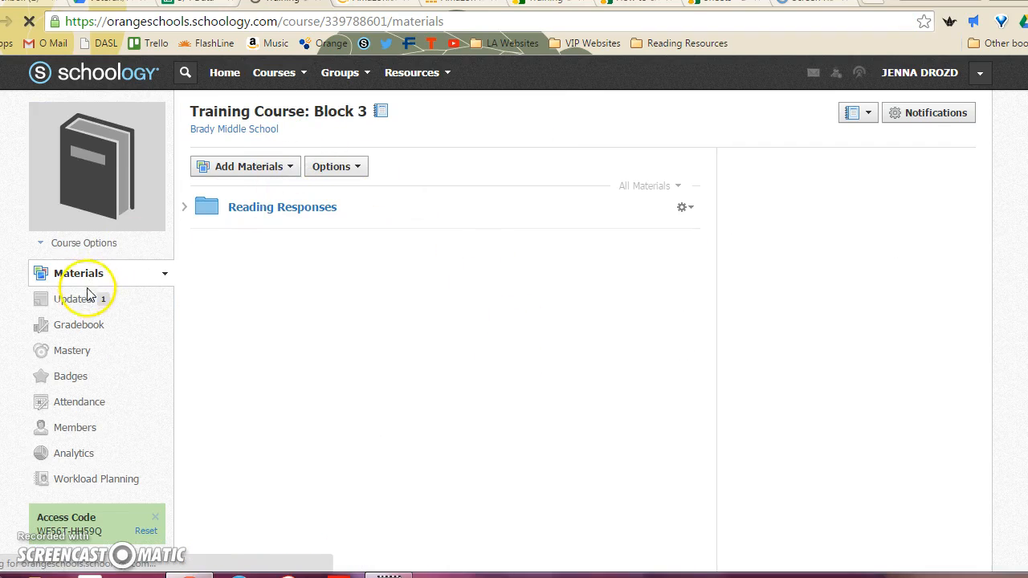
{"action": "left_click", "coordinate": [82, 309]}
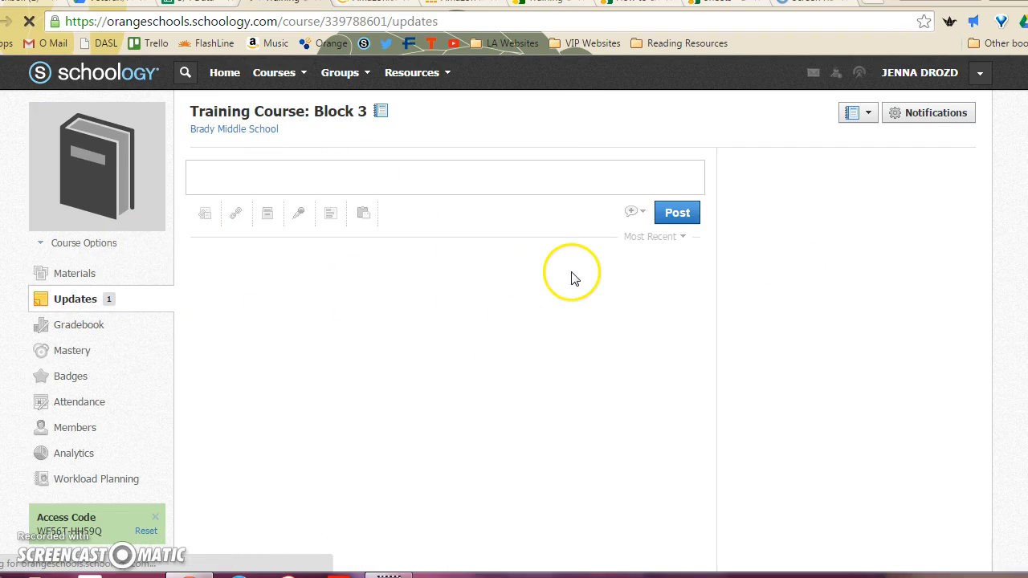